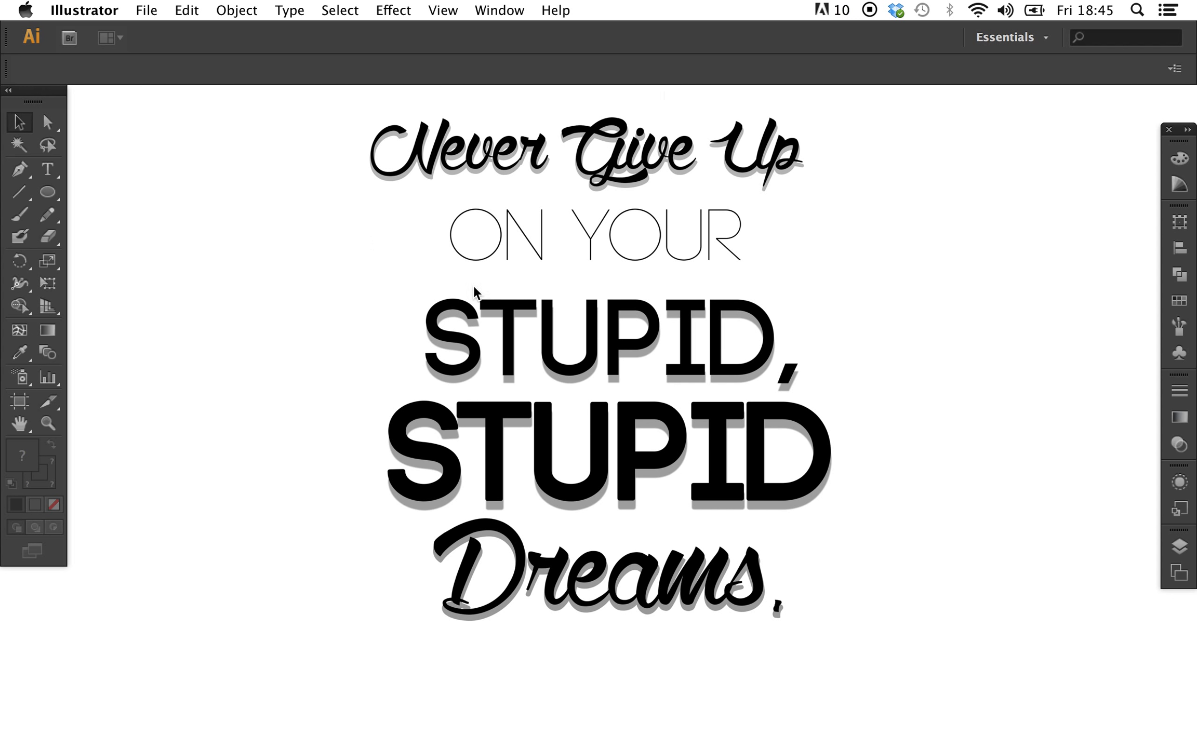
# Step: Create a new single-artboard RGB document measuring 300 by 300 mm with 300 ppi raster effects
pyautogui.click(143, 10)
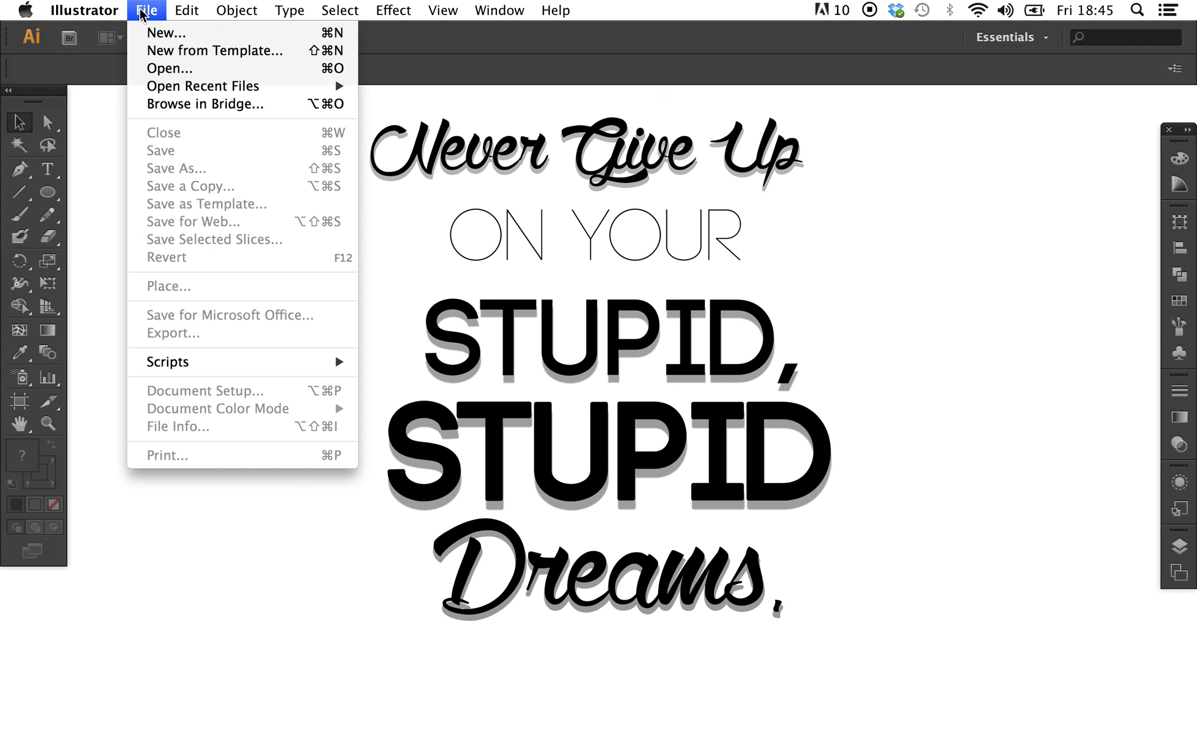
pyautogui.click(157, 37)
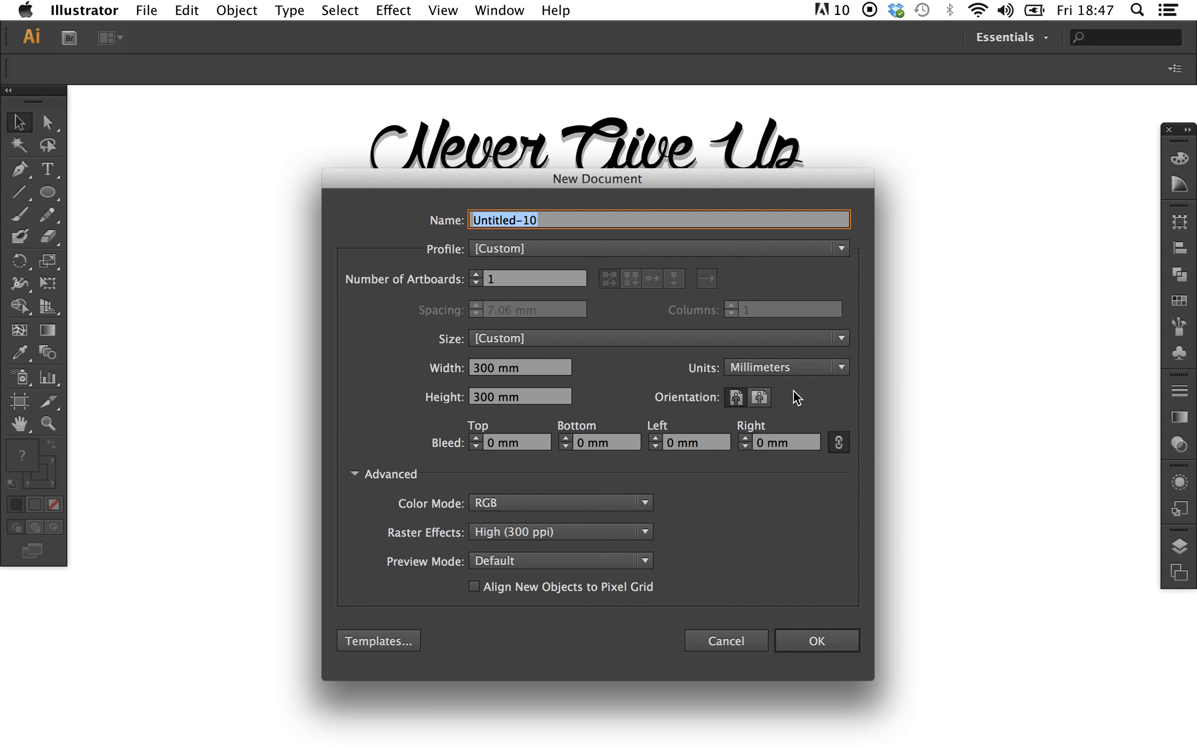
pyautogui.click(804, 640)
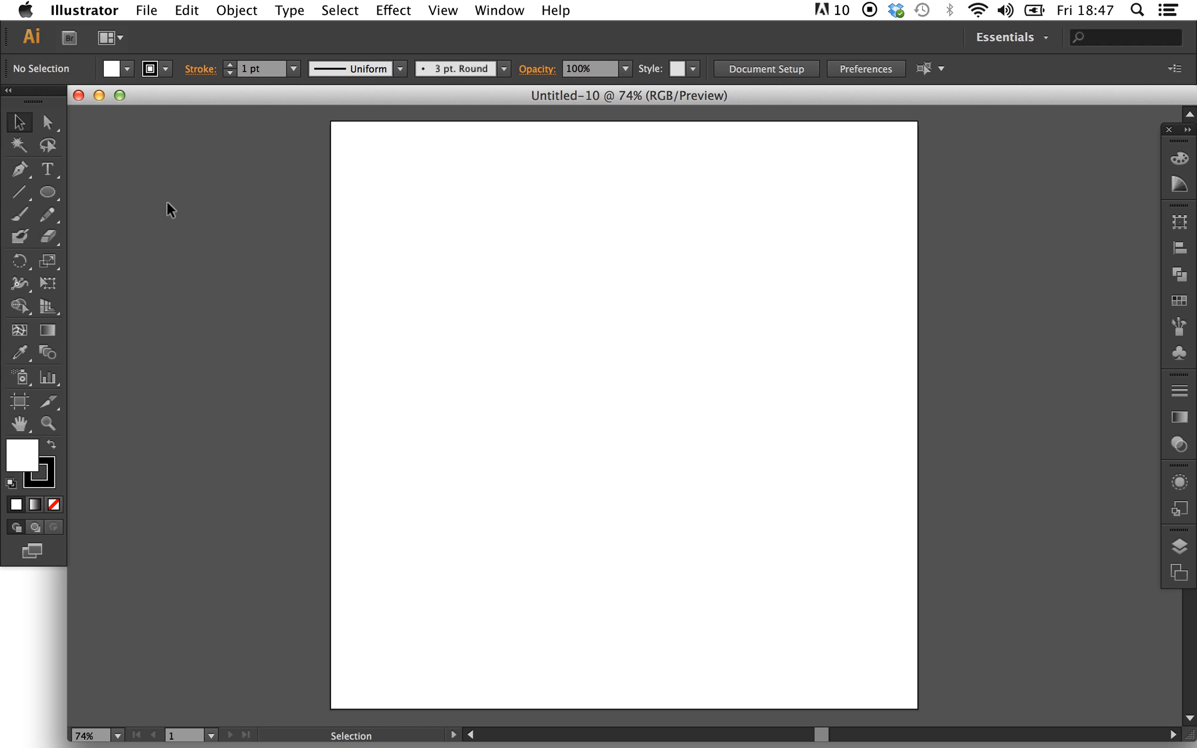
# Step: Draw a wavy freehand Paintbrush curve with no fill and a 1 pt black stroke, about 206 by 163 mm
pyautogui.click(19, 214)
pyautogui.click(54, 505)
pyautogui.press('super+equal')
pyautogui.press('super+equal')
pyautogui.press('super+equal')
pyautogui.press('super+equal')
pyautogui.moveTo(397, 107); pyautogui.dragTo(903, 106)
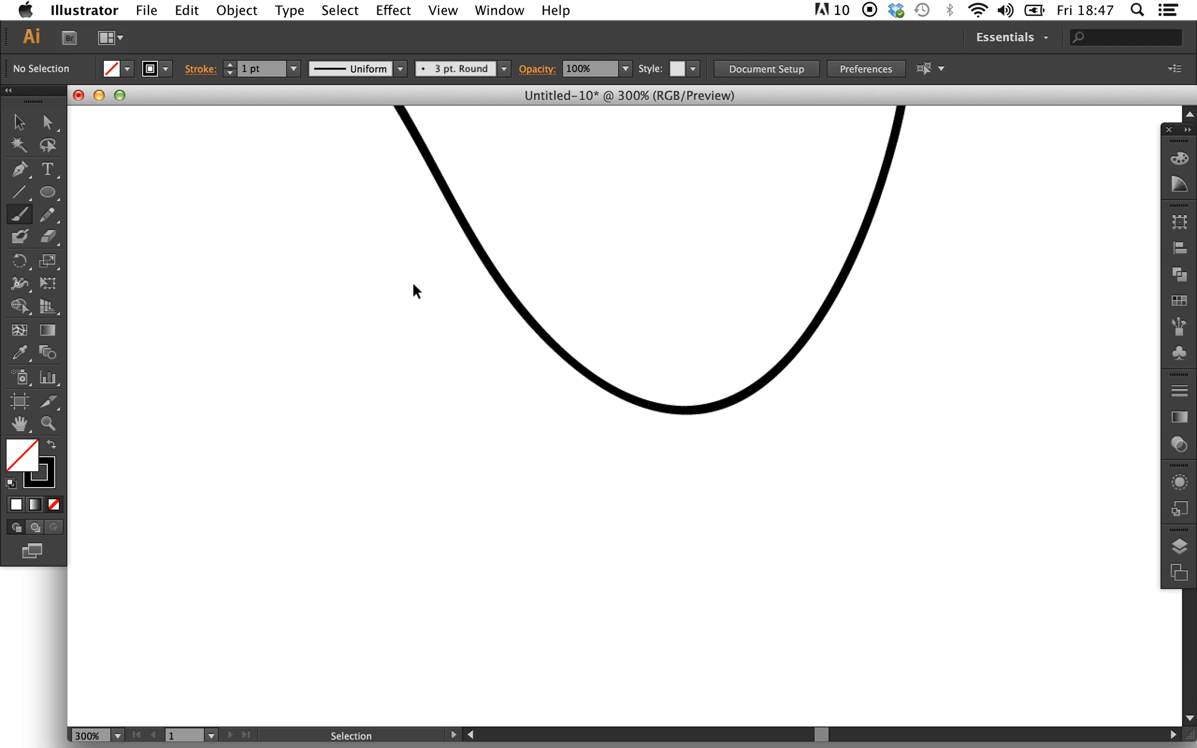
# Step: Show the artwork as outlines and reshape the curve by pulling the direction handles of two neighbouring anchor points
pyautogui.press('super+y')
pyautogui.hscroll(-10, 646, 414)
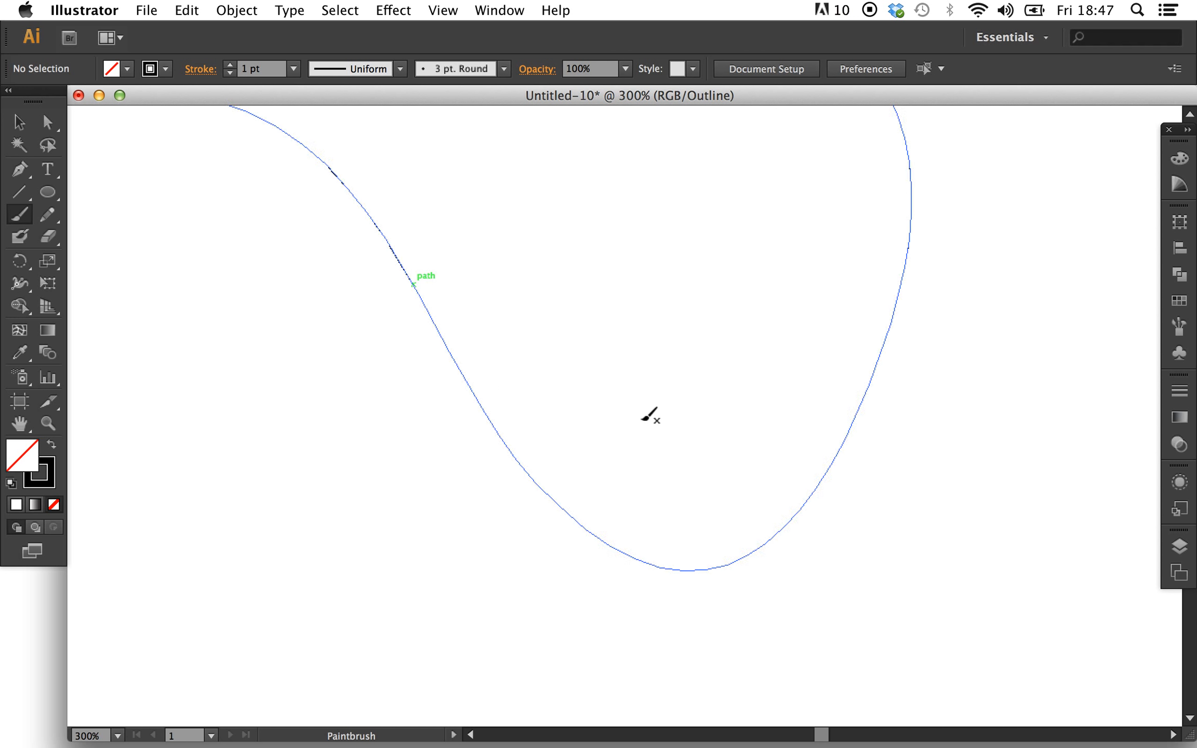
pyautogui.press('a')
pyautogui.scroll(8, 647, 414)
pyautogui.click(368, 395)
pyautogui.moveTo(381, 293); pyautogui.dragTo(190, 359)
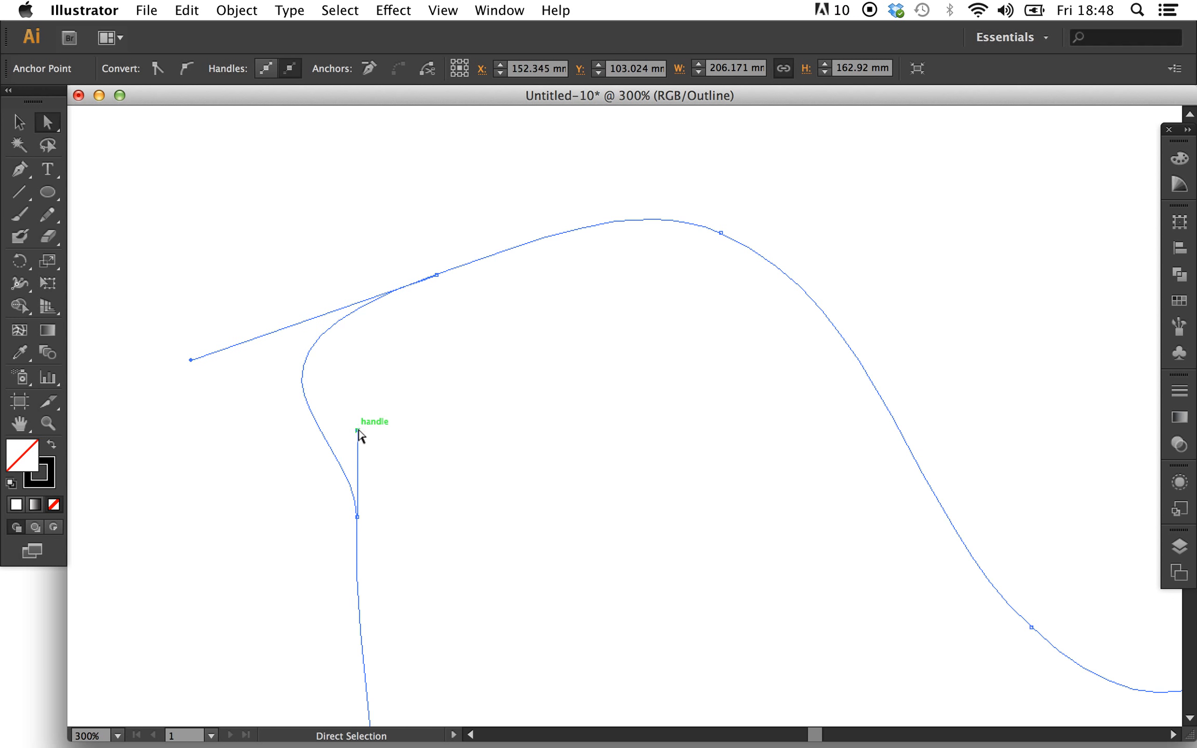
pyautogui.moveTo(358, 431); pyautogui.dragTo(593, 508)
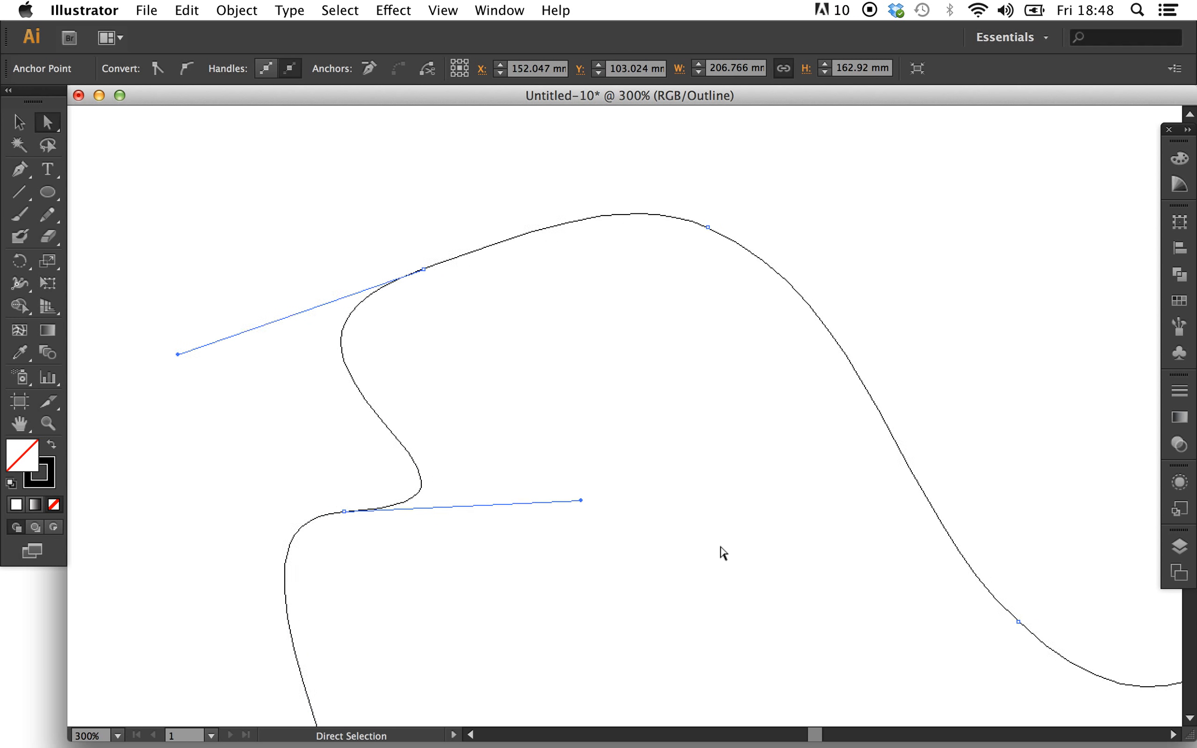
# Step: Deselect the reshaped curve and switch the artwork display back to preview mode
pyautogui.hscroll(5, 721, 552)
pyautogui.scroll(2, 721, 553)
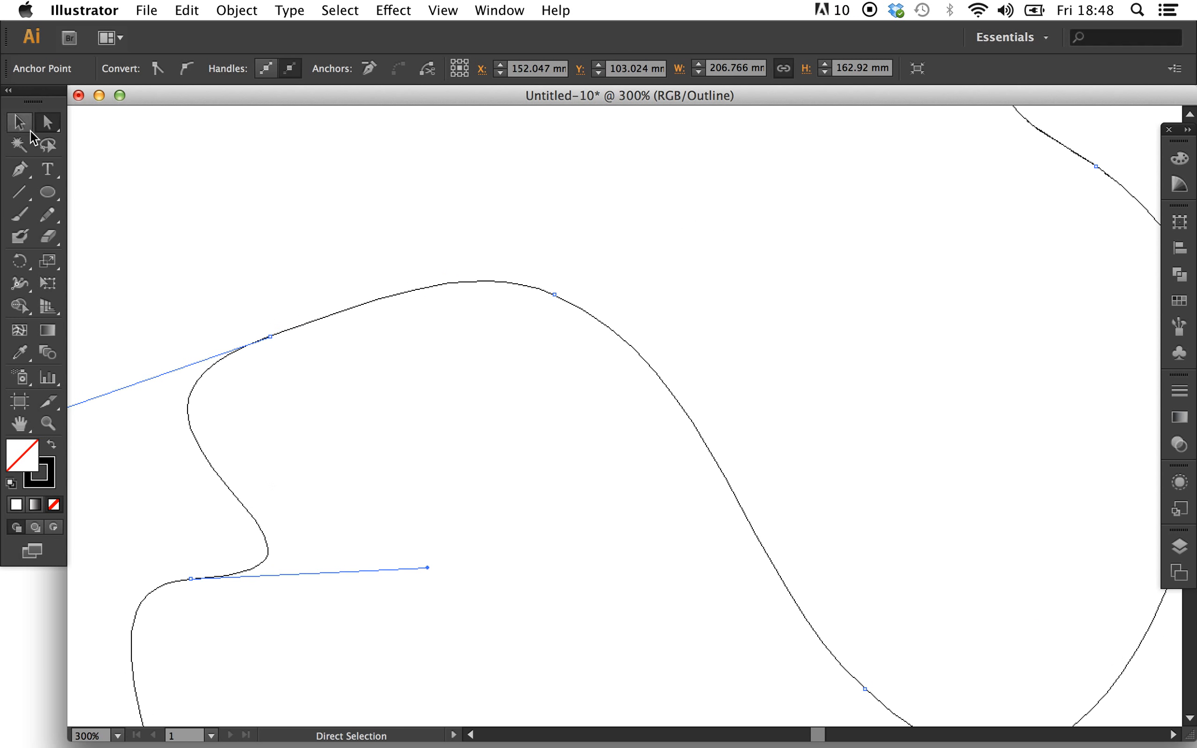
pyautogui.press('v')
pyautogui.click(359, 337)
pyautogui.press('super+y')
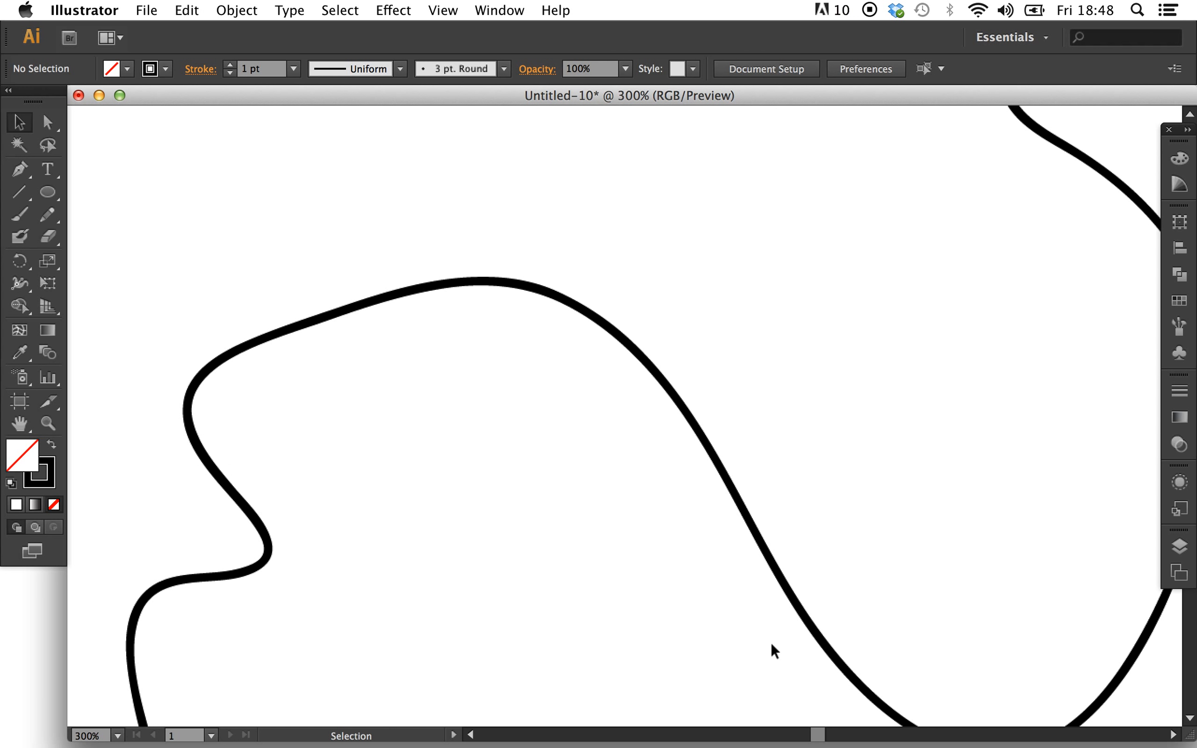
# Step: Remove the freehand curve from the artboard and set the document zoom to 100%
pyautogui.scroll(-2, 433, 413)
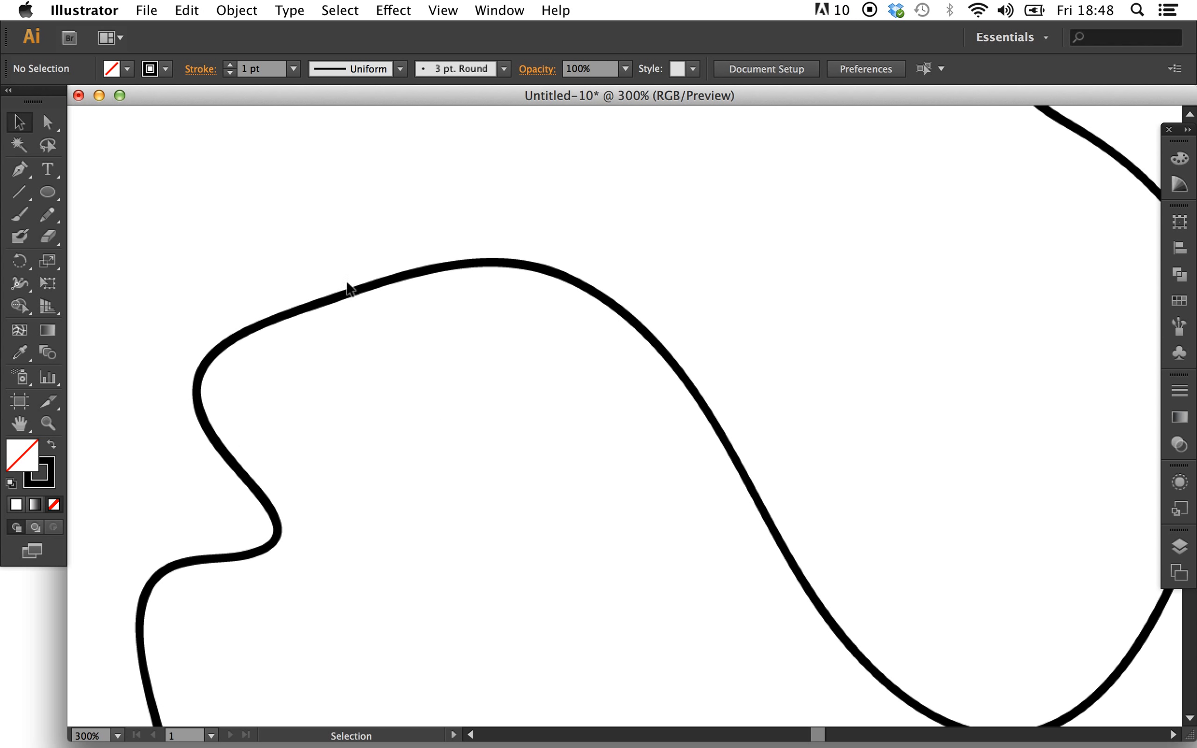
pyautogui.scroll(-4, 416, 387)
pyautogui.press('super+1')
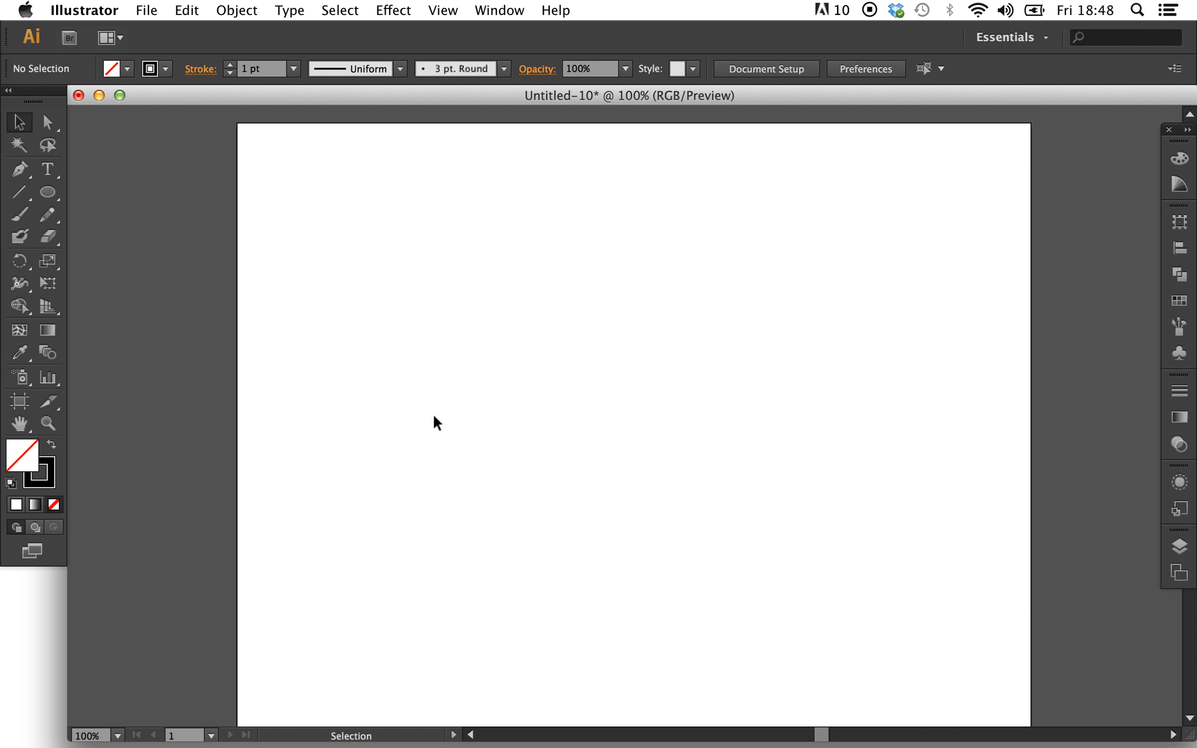
pyautogui.scroll(-2, 433, 414)
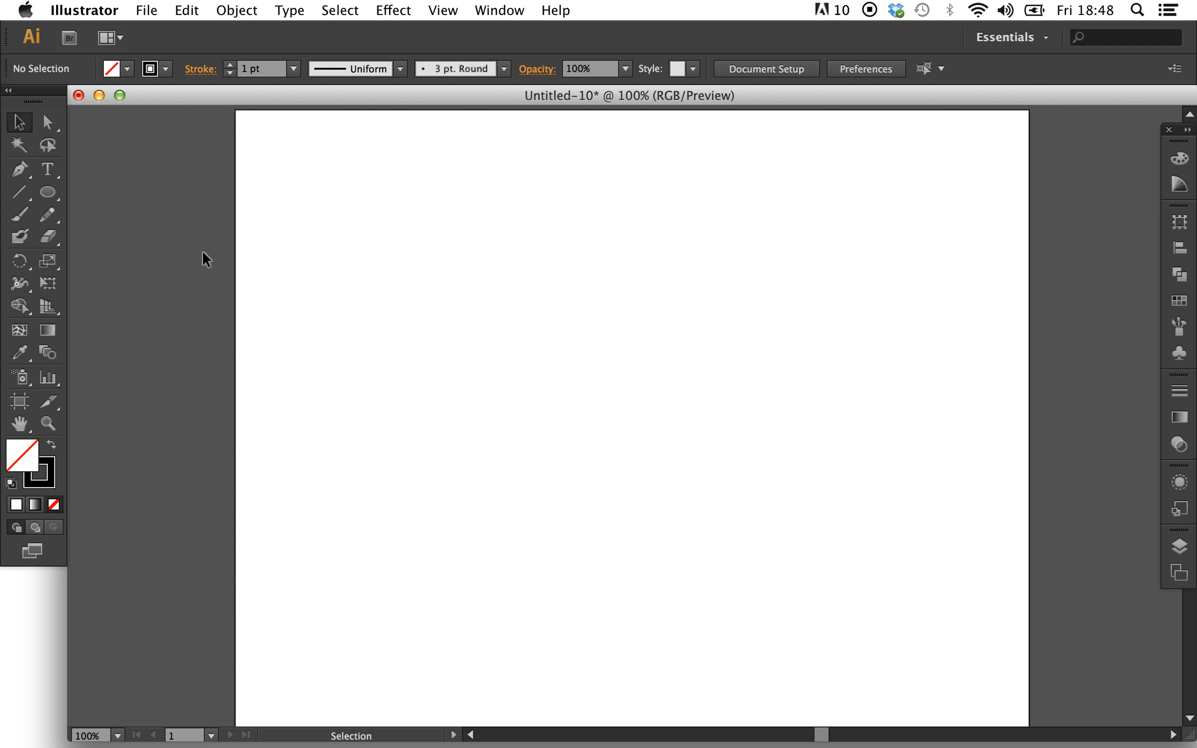
# Step: Draw an unfilled circle about 27 mm in diameter in the upper-left area of the artboard and deselect it
pyautogui.press('l')
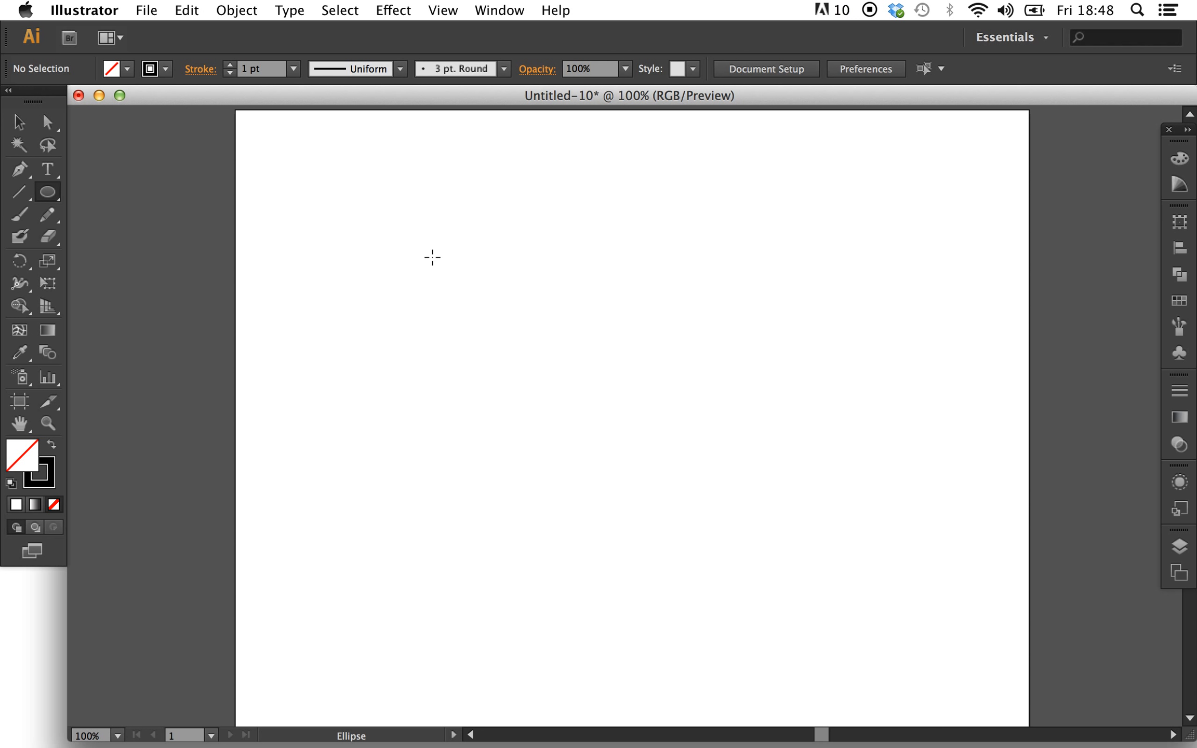
pyautogui.moveTo(432, 257); pyautogui.dragTo(503, 328)
pyautogui.press('v')
pyautogui.click(388, 367)
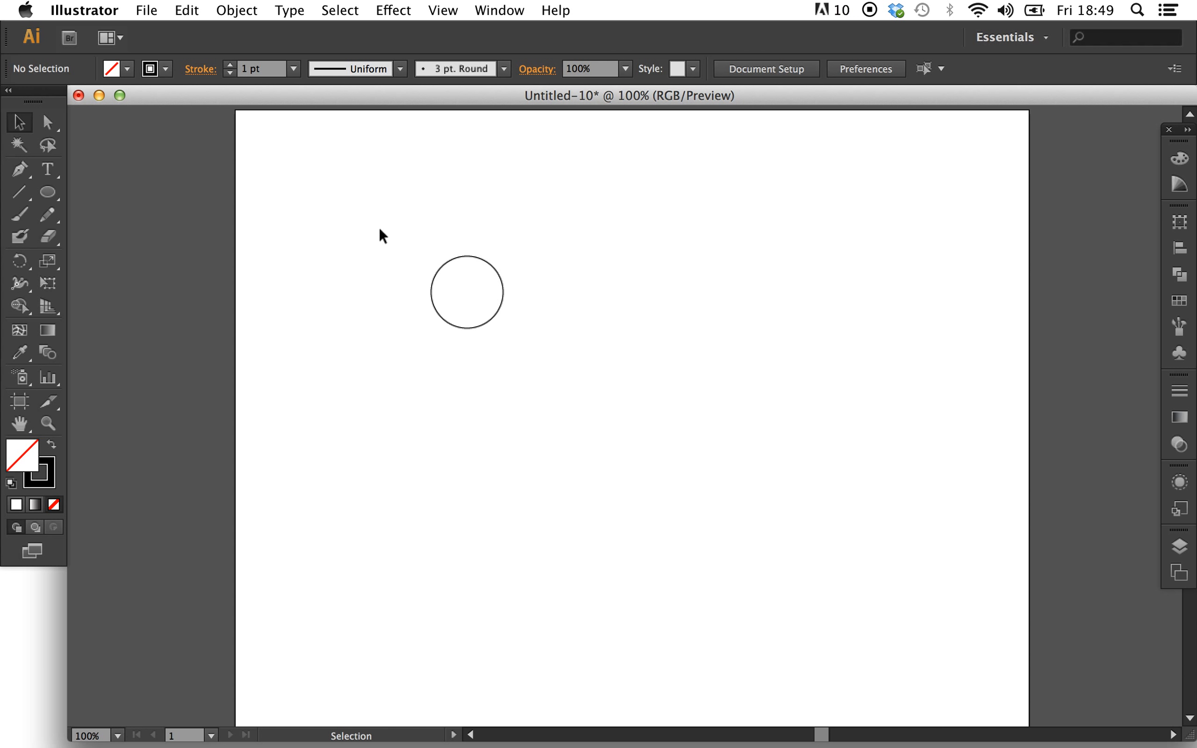
# Step: Try a white stroke colour, FFFFFF, for the circle using the Color Picker
pyautogui.moveTo(377, 213); pyautogui.dragTo(555, 403)
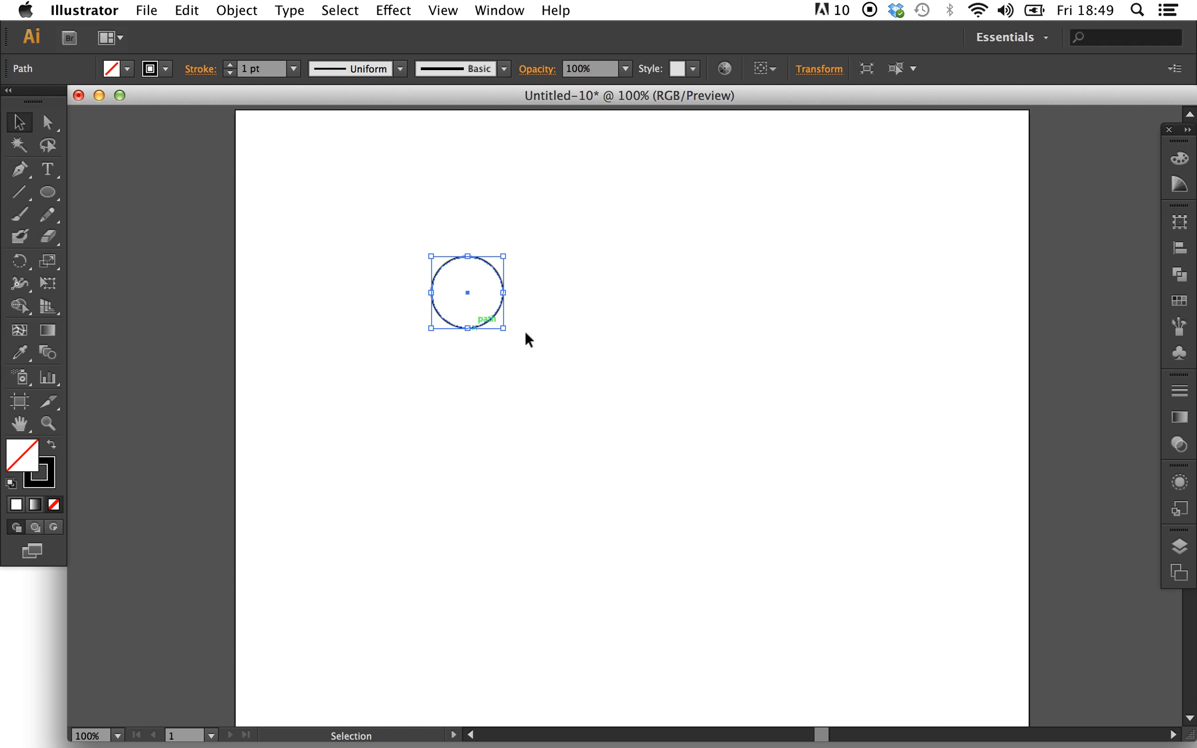
pyautogui.doubleClick(46, 479)
pyautogui.moveTo(449, 305); pyautogui.dragTo(412, 278)
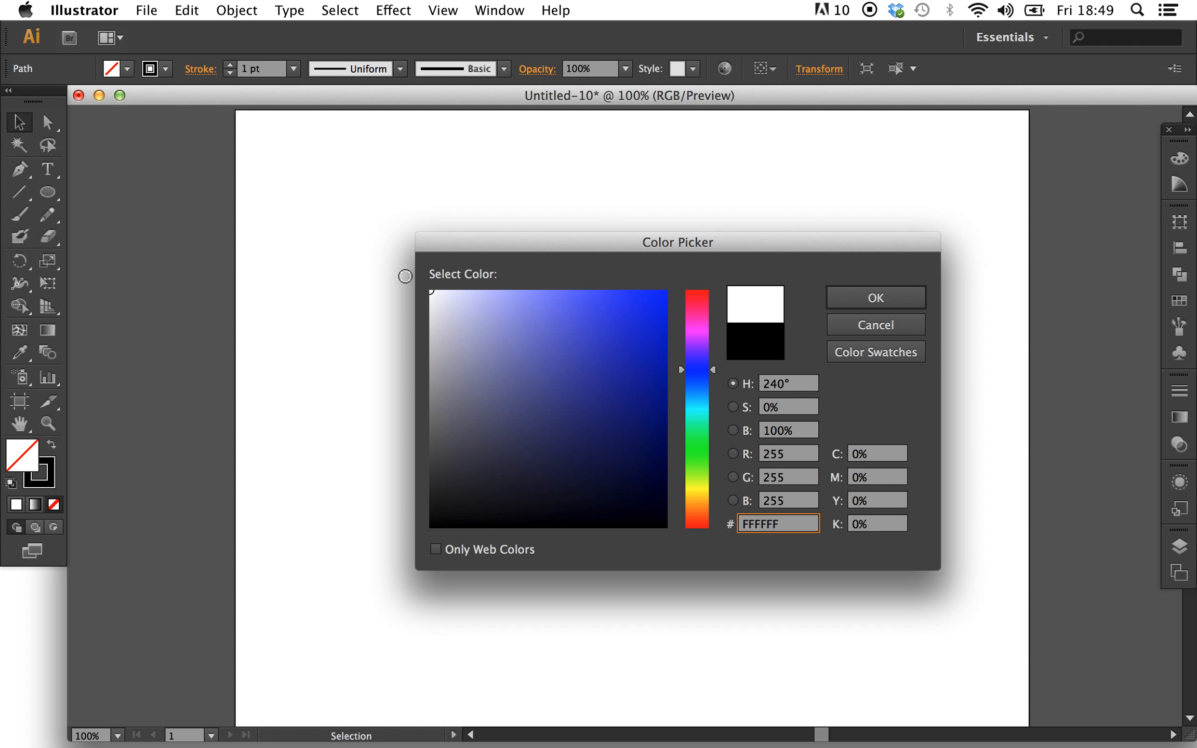
pyautogui.click(907, 295)
pyautogui.click(773, 411)
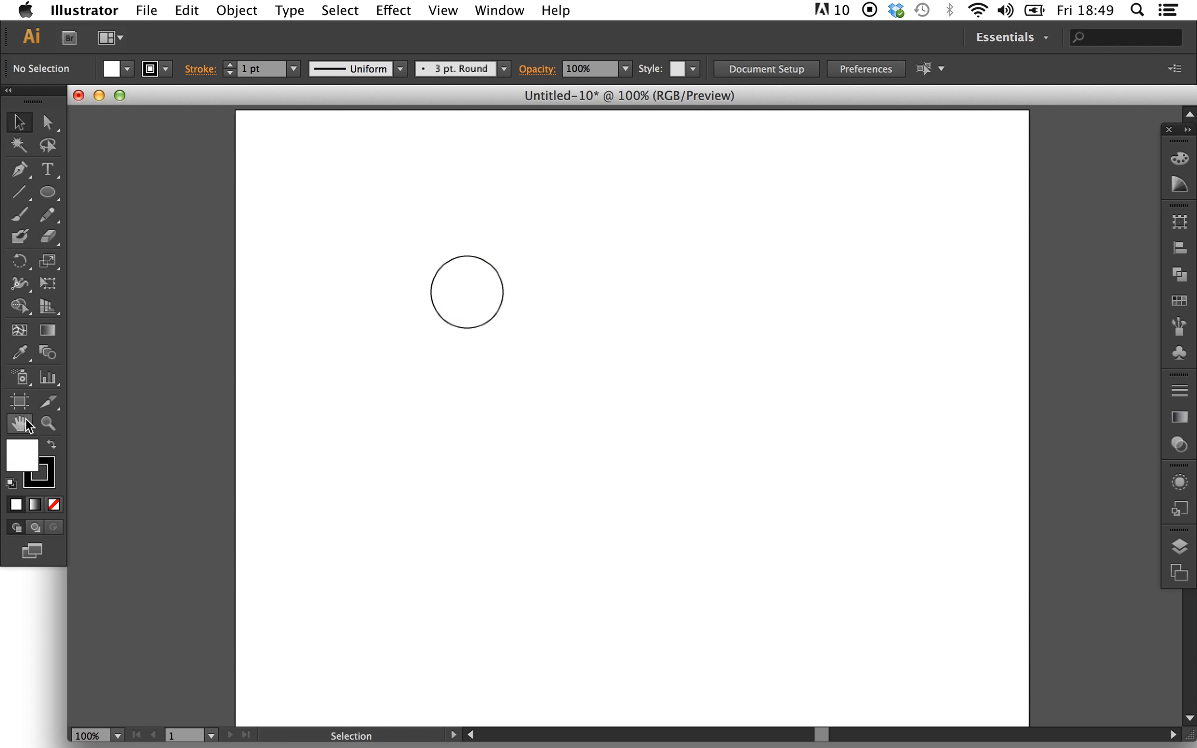
# Step: Set the fill to none and give the circle a stroke weight of 0.001 pt
pyautogui.click(54, 504)
pyautogui.moveTo(352, 242)
pyautogui.mouseDown()
pyautogui.moveTo(506, 315)
pyautogui.moveTo(567, 372)
pyautogui.moveTo(565, 387)
pyautogui.moveTo(577, 347)
pyautogui.mouseUp()
pyautogui.click(1179, 389)
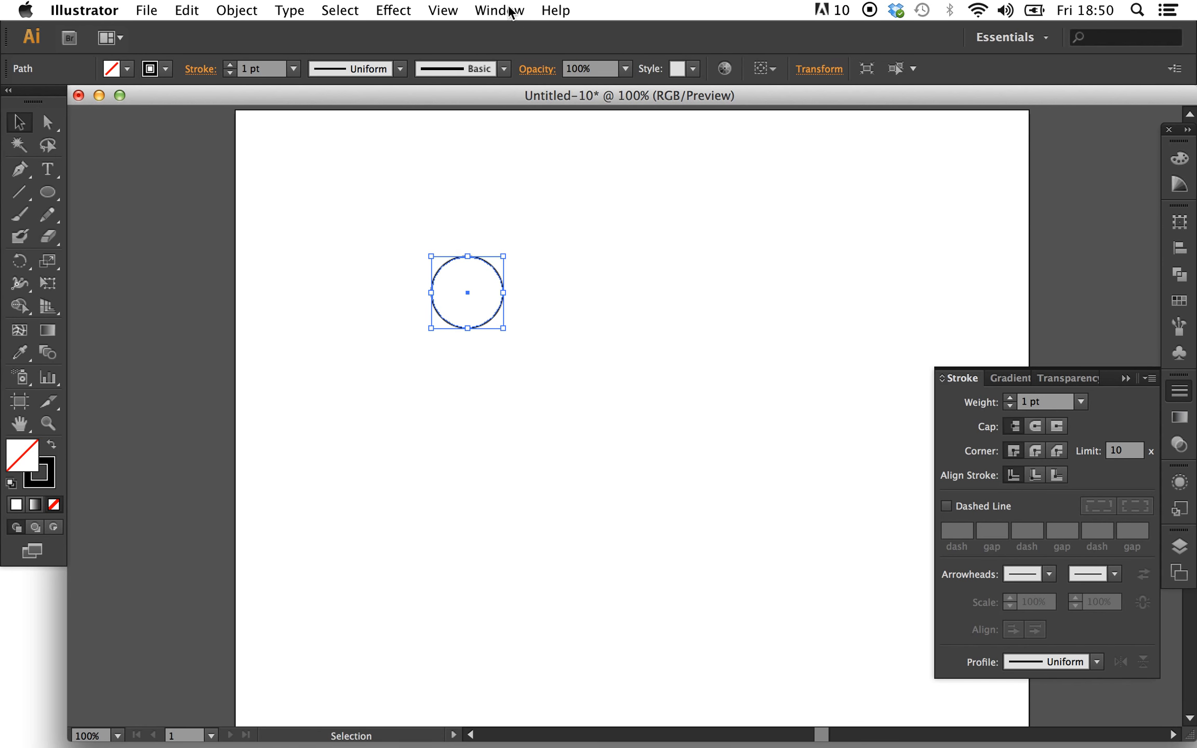
pyautogui.click(1044, 401)
pyautogui.write('0.001')
pyautogui.press('Return')
# Step: Set the circle's hairline stroke colour to red and deselect it
pyautogui.moveTo(382, 208); pyautogui.dragTo(540, 350)
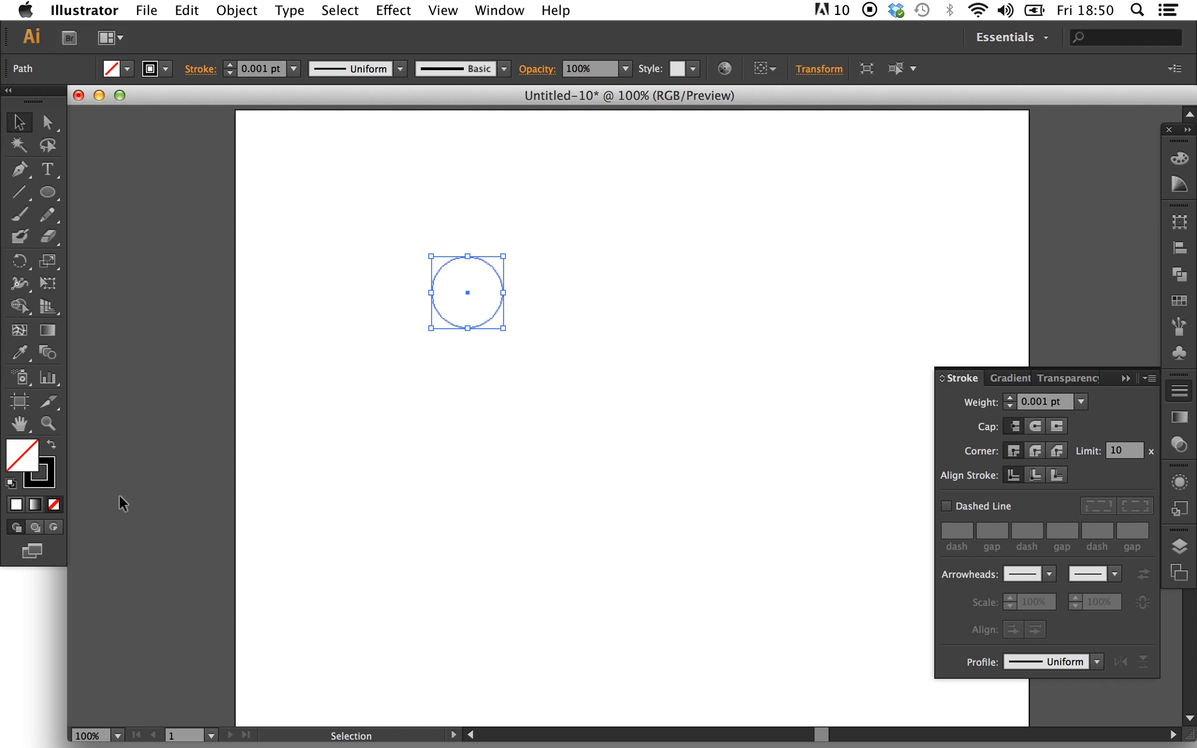
pyautogui.click(51, 473)
pyautogui.click(1120, 150)
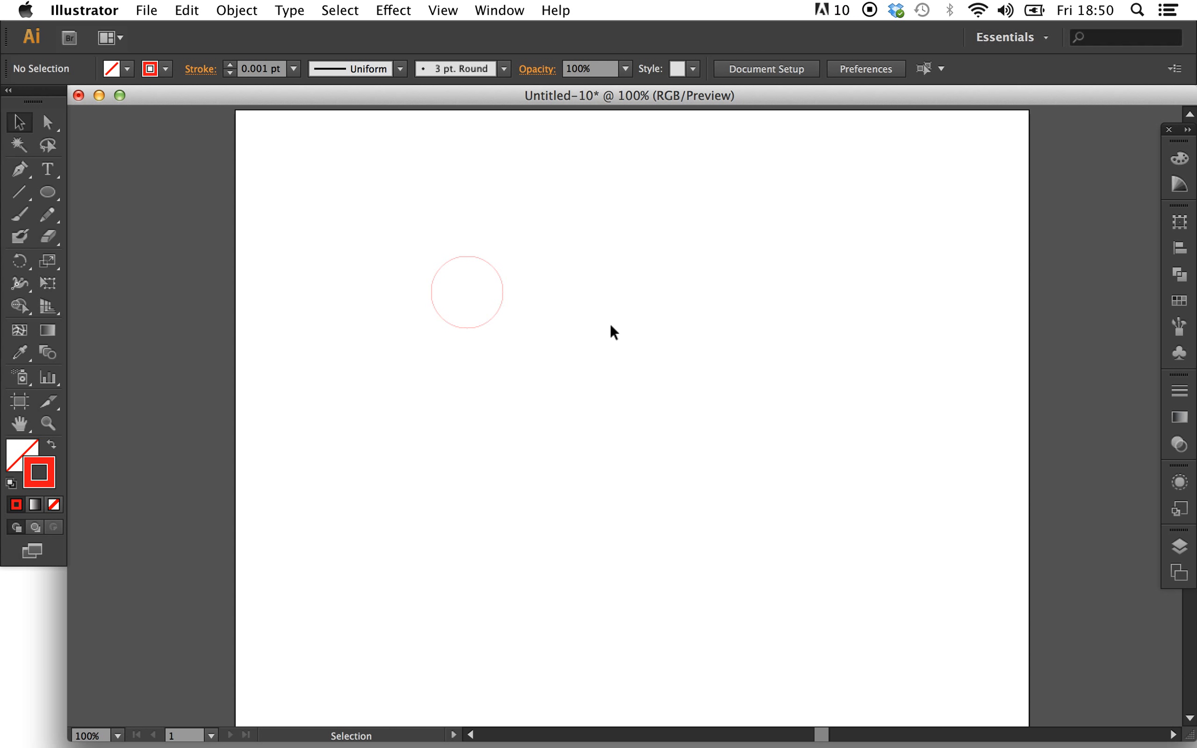
# Step: Shrink the circle to a tiny dot by entering new transform dimensions with its proportions kept
pyautogui.scroll(2, 610, 323)
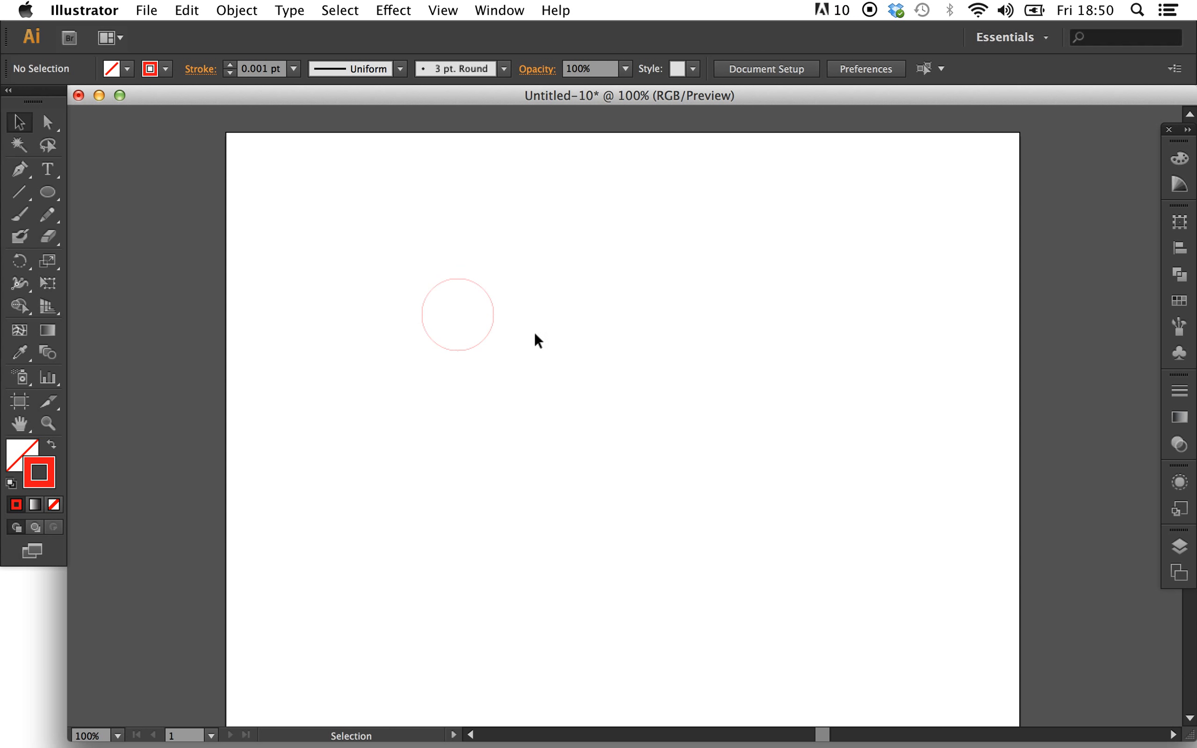
pyautogui.click(491, 302)
pyautogui.click(819, 69)
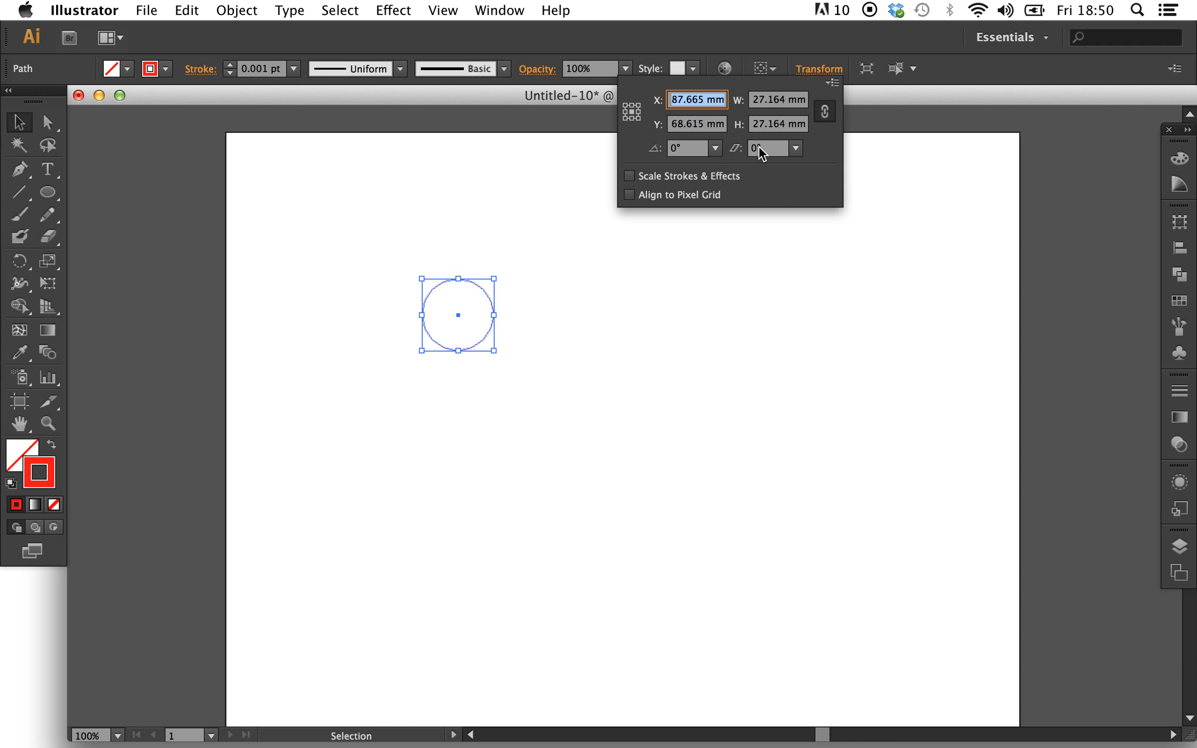
pyautogui.click(826, 104)
pyautogui.click(777, 99)
pyautogui.write('5')
pyautogui.press('Return')
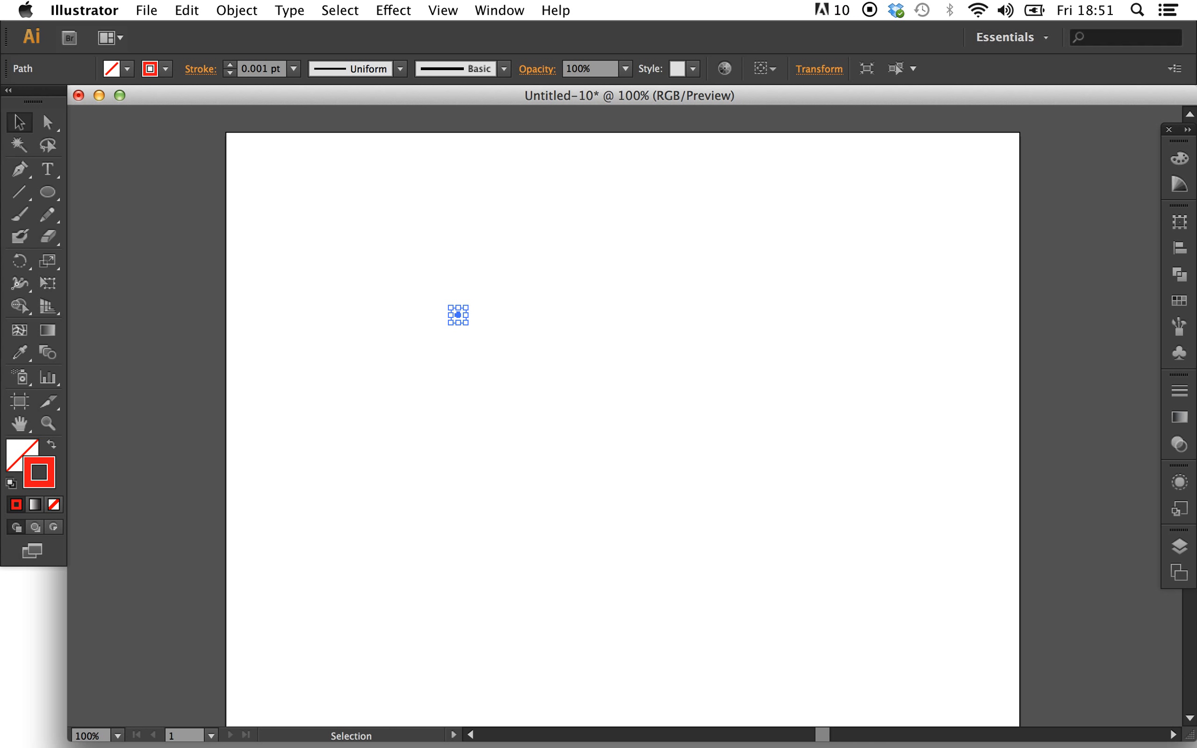
pyautogui.click(571, 333)
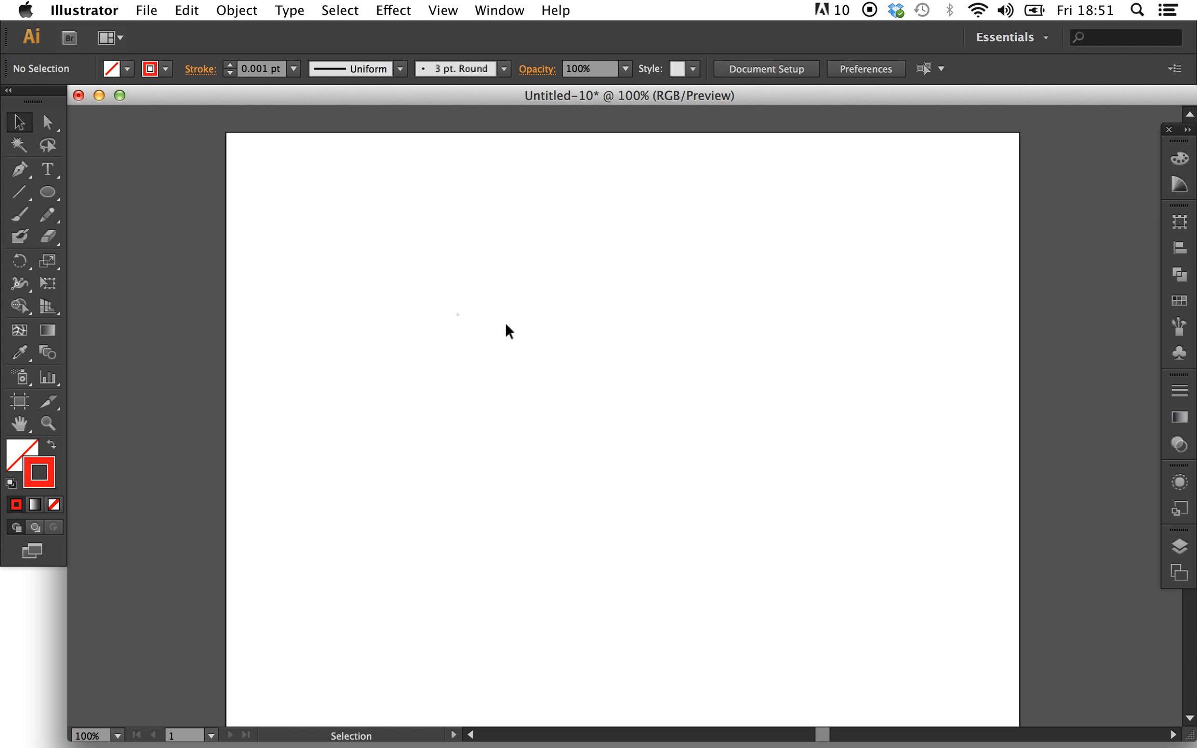
# Step: Duplicate the tiny circle horizontally, placing the copy a short distance to its right
pyautogui.press('super+equal')
pyautogui.press('super+equal')
pyautogui.press('super+equal')
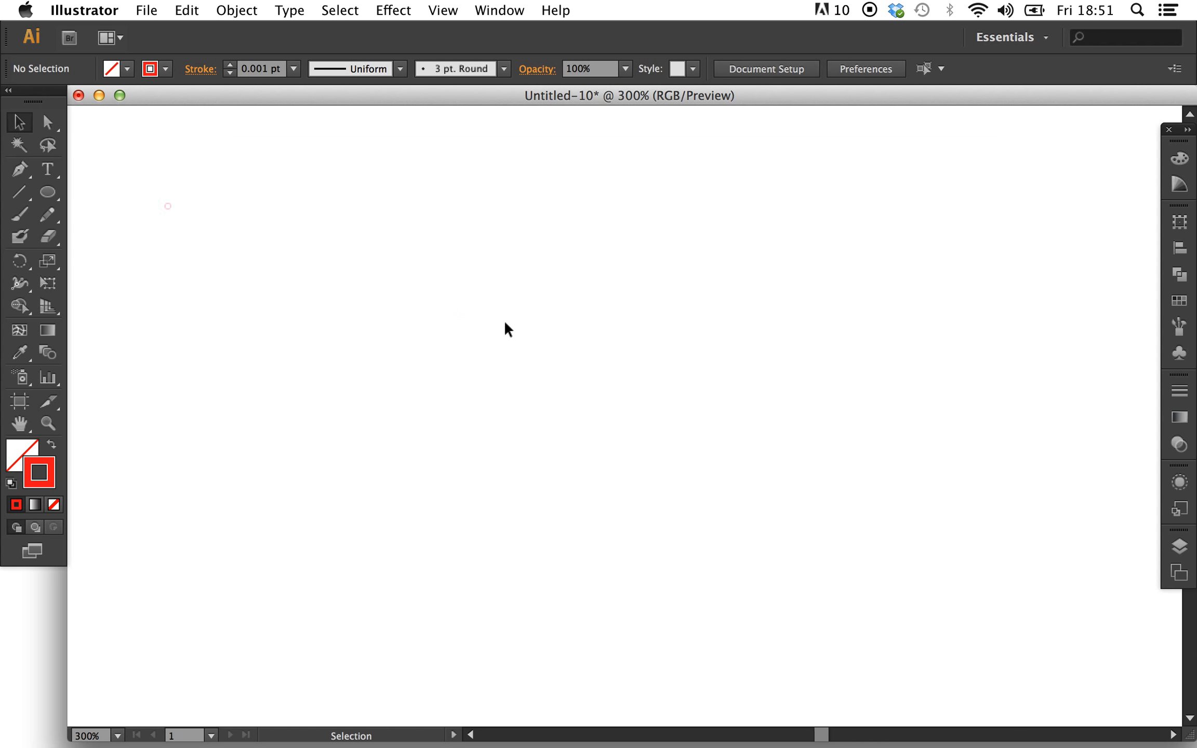
pyautogui.hscroll(-3, 504, 320)
pyautogui.scroll(-1, 504, 320)
pyautogui.moveTo(460, 325); pyautogui.dragTo(539, 382)
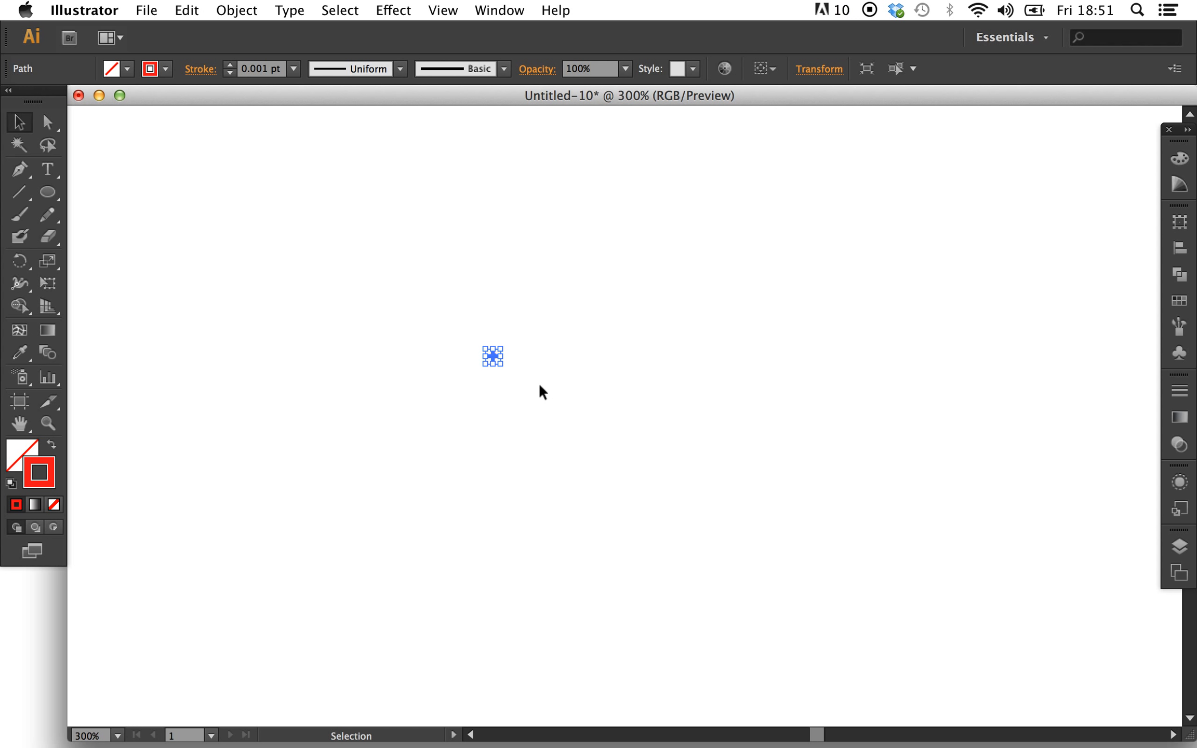
pyautogui.moveTo(493, 356); pyautogui.dragTo(521, 356)
pyautogui.click(542, 339)
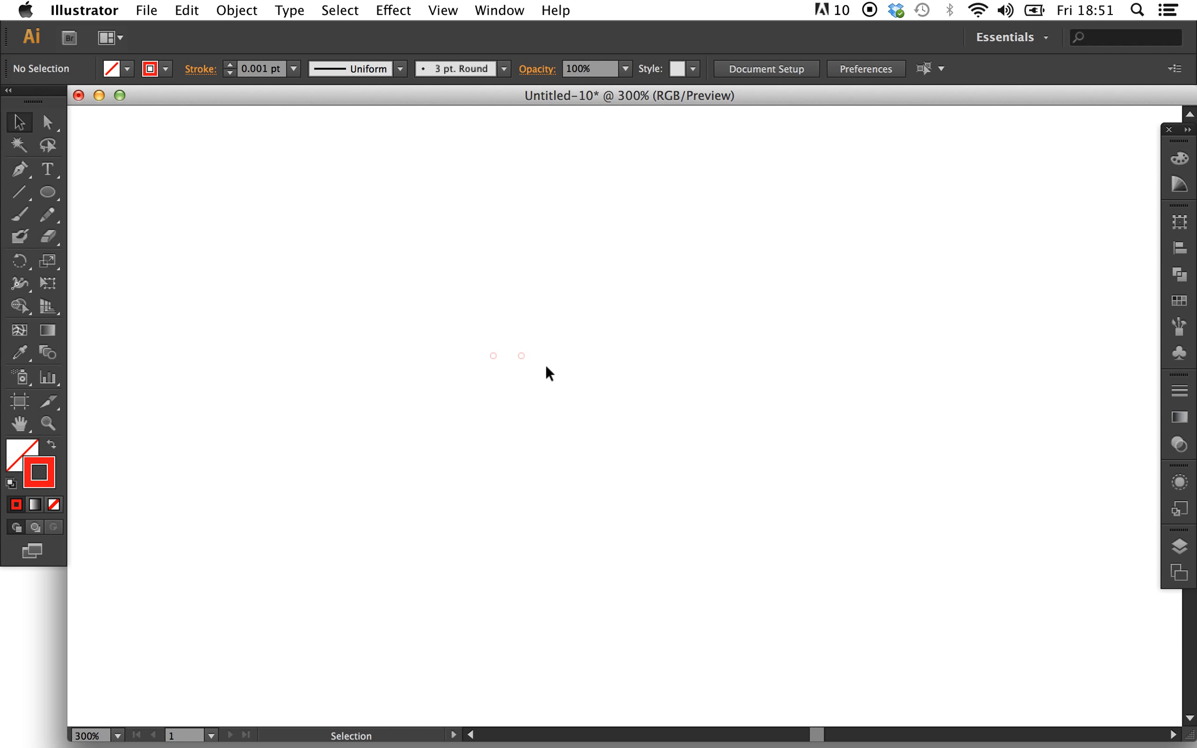
# Step: Duplicate the pair of circles and the resulting group of four to the right, making an evenly spaced row of eight
pyautogui.moveTo(473, 335); pyautogui.dragTo(545, 374)
pyautogui.moveTo(521, 356); pyautogui.dragTo(577, 356)
pyautogui.moveTo(473, 335); pyautogui.dragTo(676, 437)
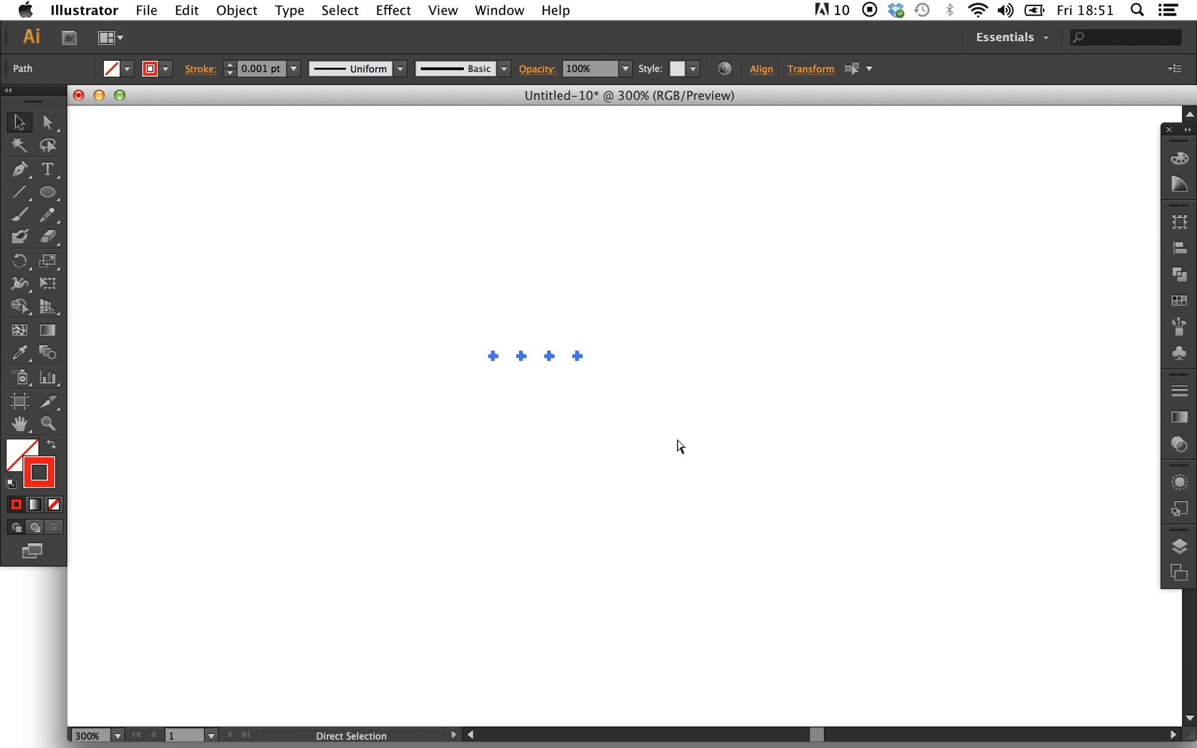
pyautogui.press('super+d')
pyautogui.press('super+d')
pyautogui.press('super+d')
pyautogui.press('super+d')
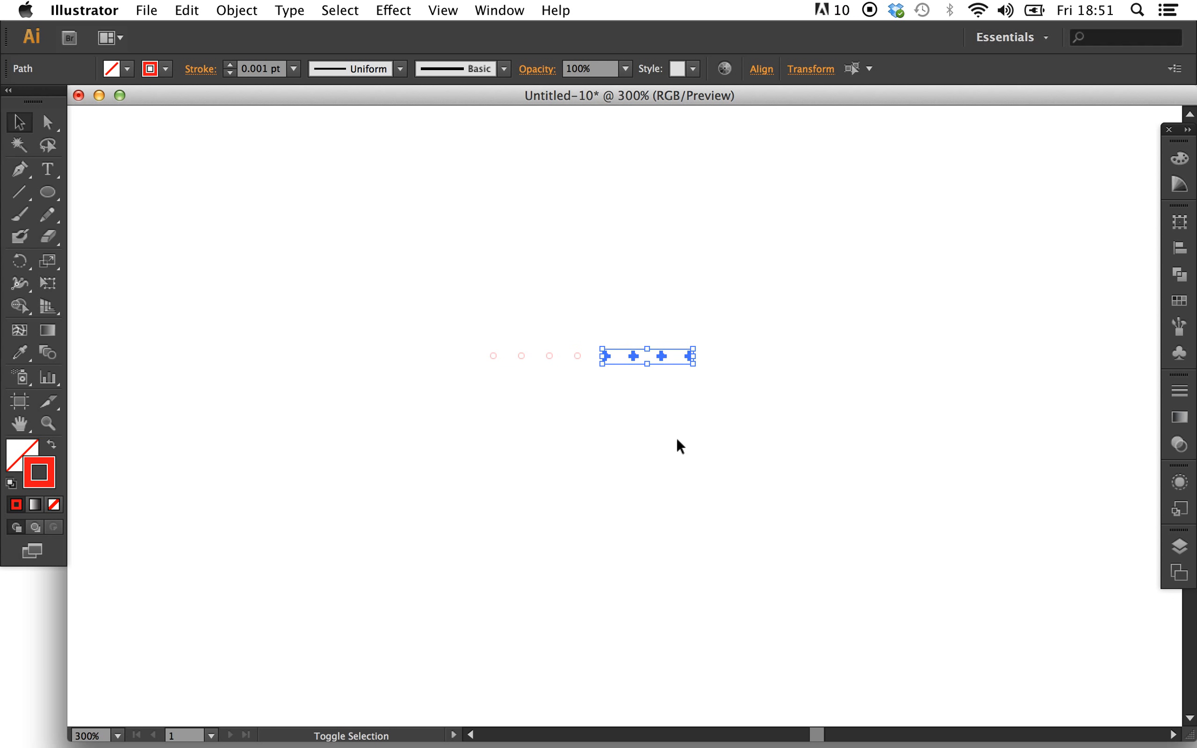
pyautogui.click(692, 494)
# Step: Double the row of circles twice to the right at the same spacing, extending it to 32 circles
pyautogui.moveTo(475, 334); pyautogui.dragTo(748, 379)
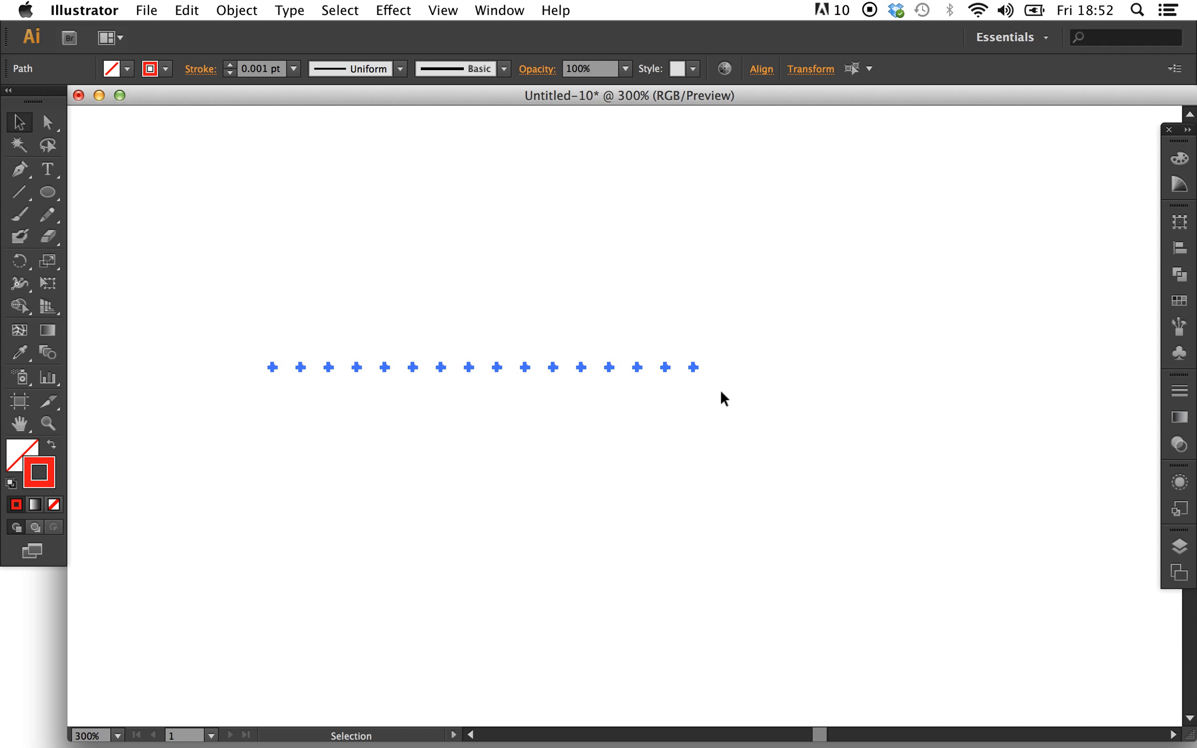
pyautogui.press('super+a')
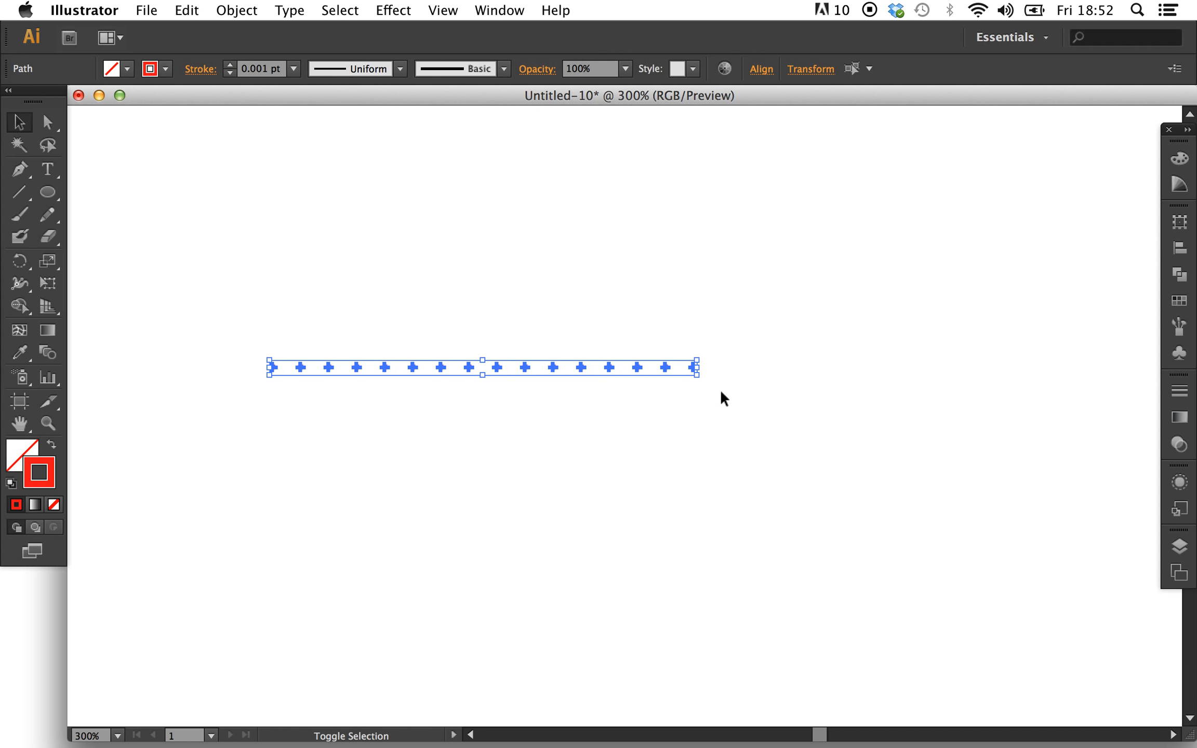
pyautogui.press('Right')
pyautogui.press('Right')
pyautogui.press('Right')
pyautogui.press('Right')
pyautogui.press('Right')
pyautogui.press('Right')
pyautogui.press('Right')
pyautogui.press('Right')
pyautogui.press('Right')
pyautogui.press('Right')
pyautogui.press('Right')
pyautogui.press('Right')
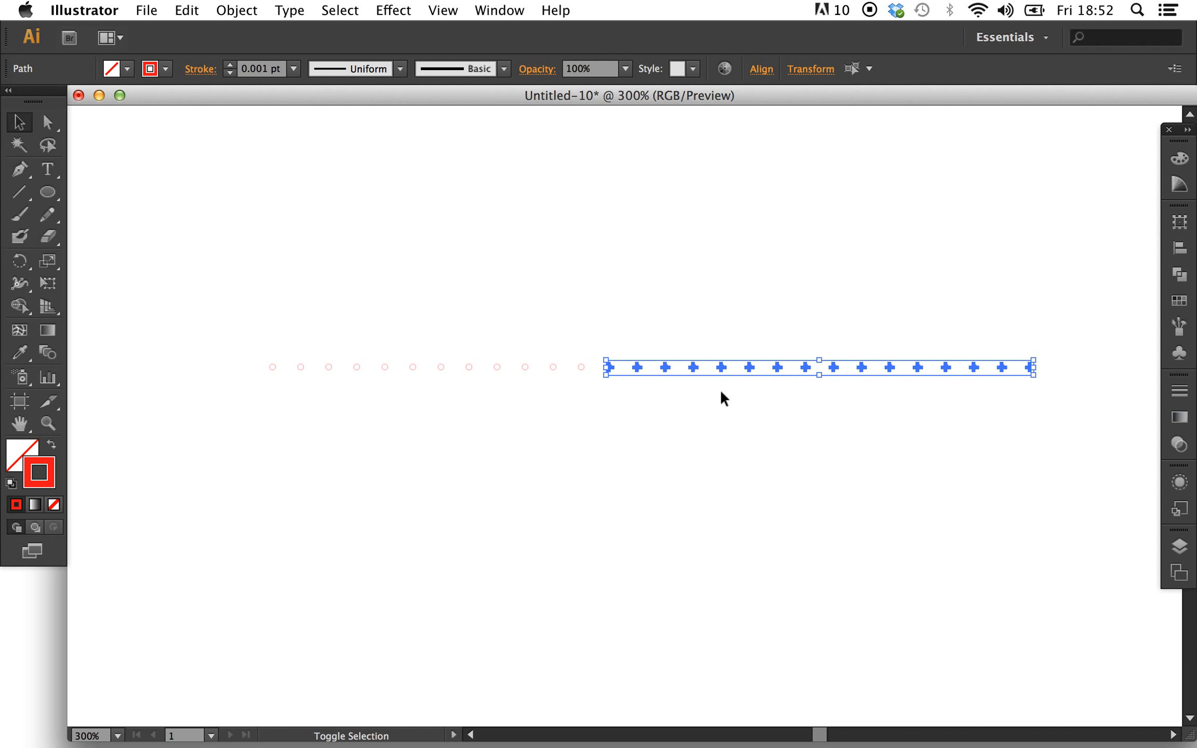
pyautogui.press('Right')
pyautogui.press('Right')
pyautogui.press('Right')
pyautogui.press('Right')
pyautogui.hscroll(3, 720, 389)
pyautogui.click(211, 338)
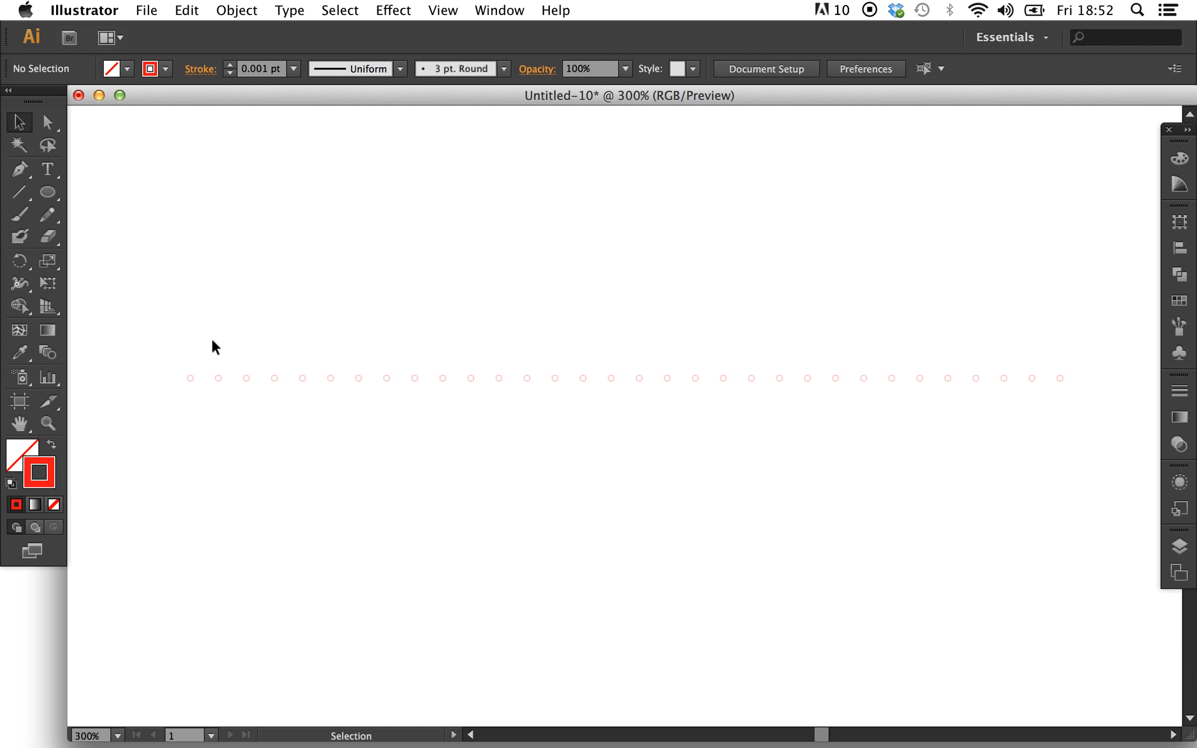
# Step: Distribute all the circles in the row horizontally with 2.5 mm spacing, using the leftmost circle as the key object
pyautogui.moveTo(137, 313); pyautogui.dragTo(1088, 405)
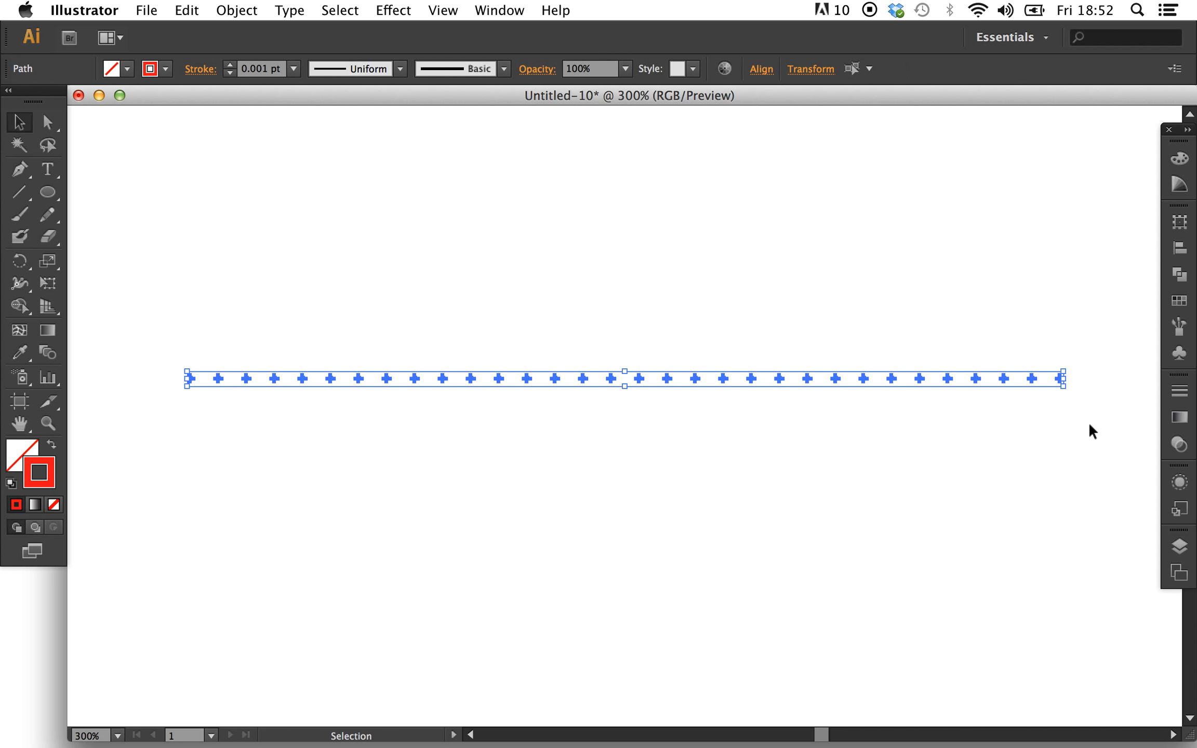
pyautogui.click(499, 11)
pyautogui.click(520, 172)
pyautogui.click(1131, 354)
pyautogui.click(1143, 376)
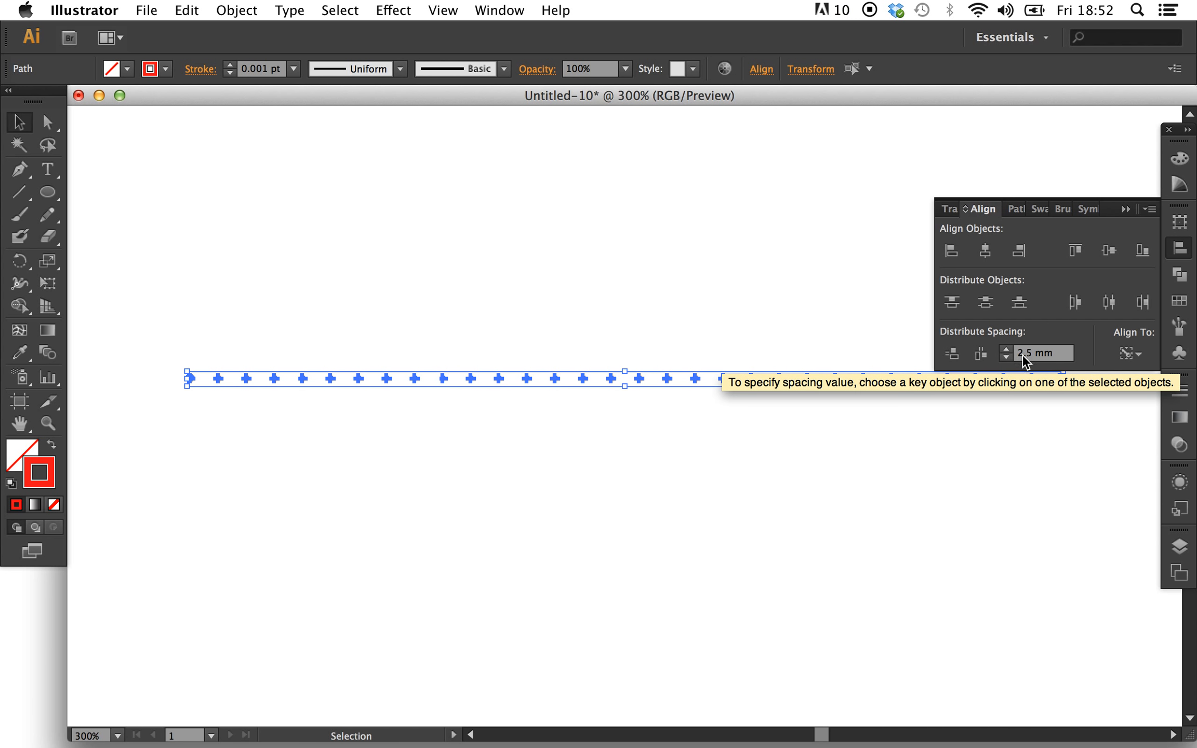
pyautogui.click(191, 379)
pyautogui.click(981, 354)
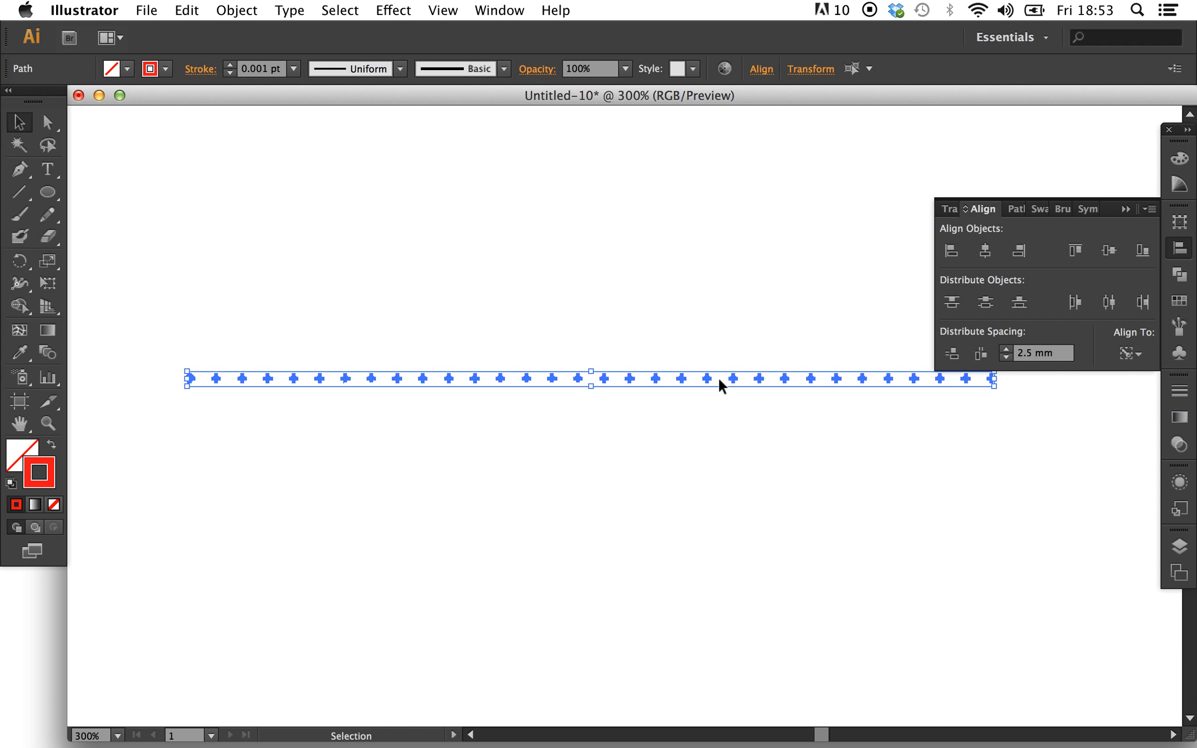
pyautogui.click(180, 358)
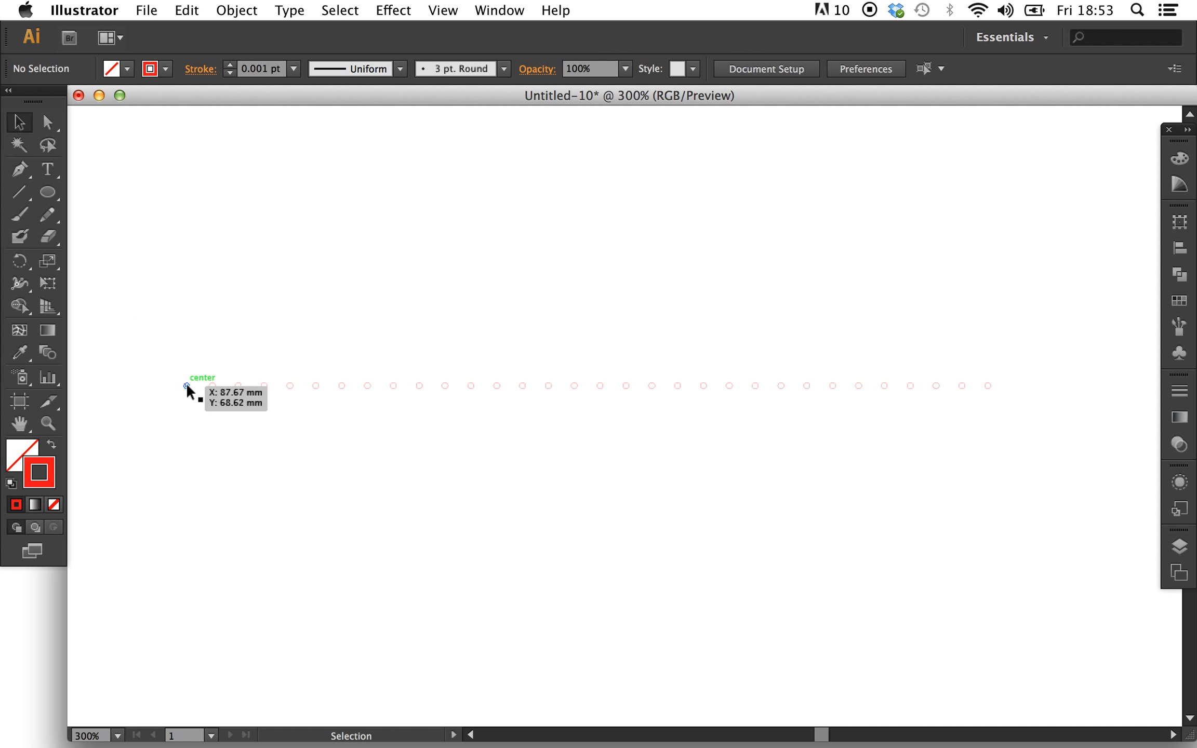
# Step: Move two individual circles out of the row and undo both moves
pyautogui.moveTo(186, 386); pyautogui.dragTo(183, 481)
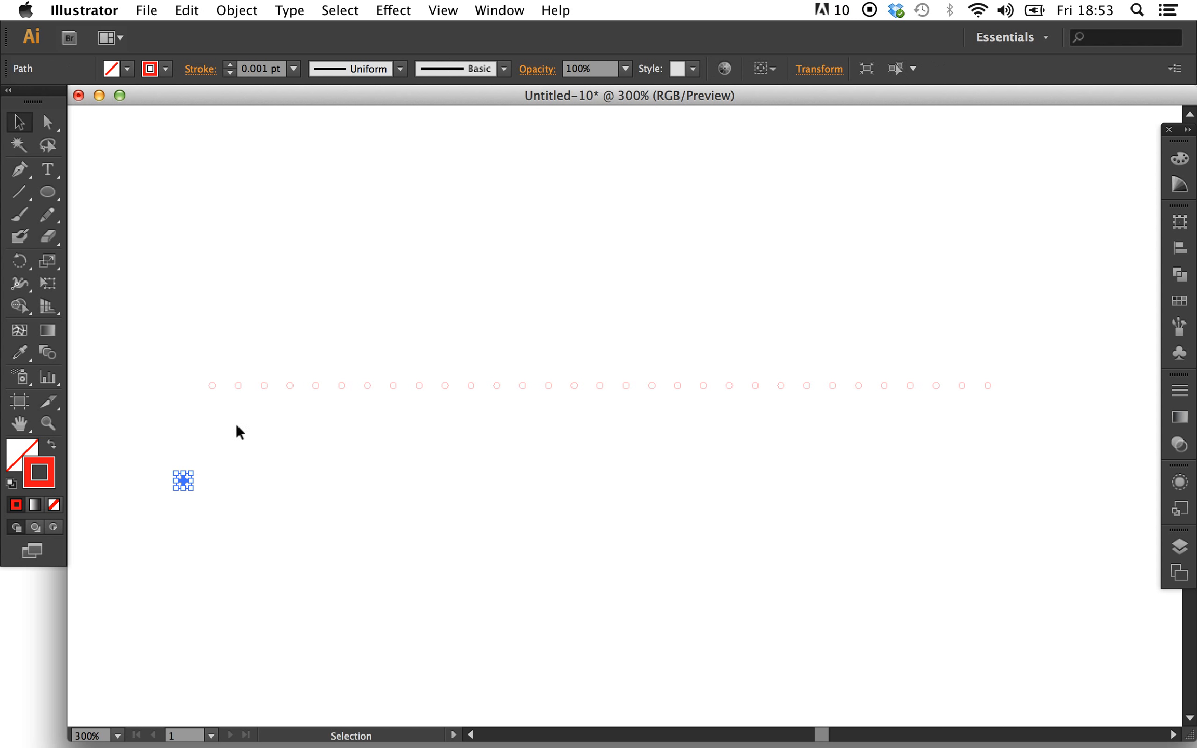
pyautogui.moveTo(238, 385); pyautogui.dragTo(318, 288)
pyautogui.press('super+z')
pyautogui.press('super+z')
# Step: Group all the circles in the row and move the group higher on the artboard
pyautogui.press('super+a')
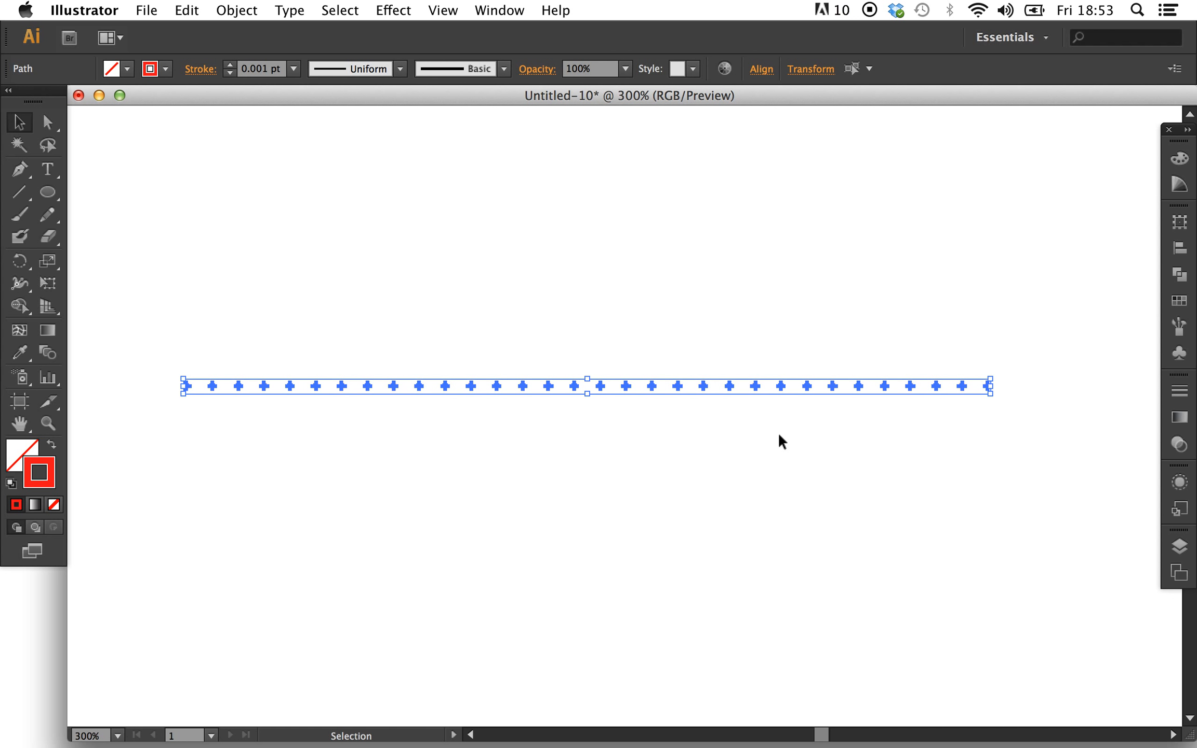
pyautogui.press('a')
pyautogui.press('v')
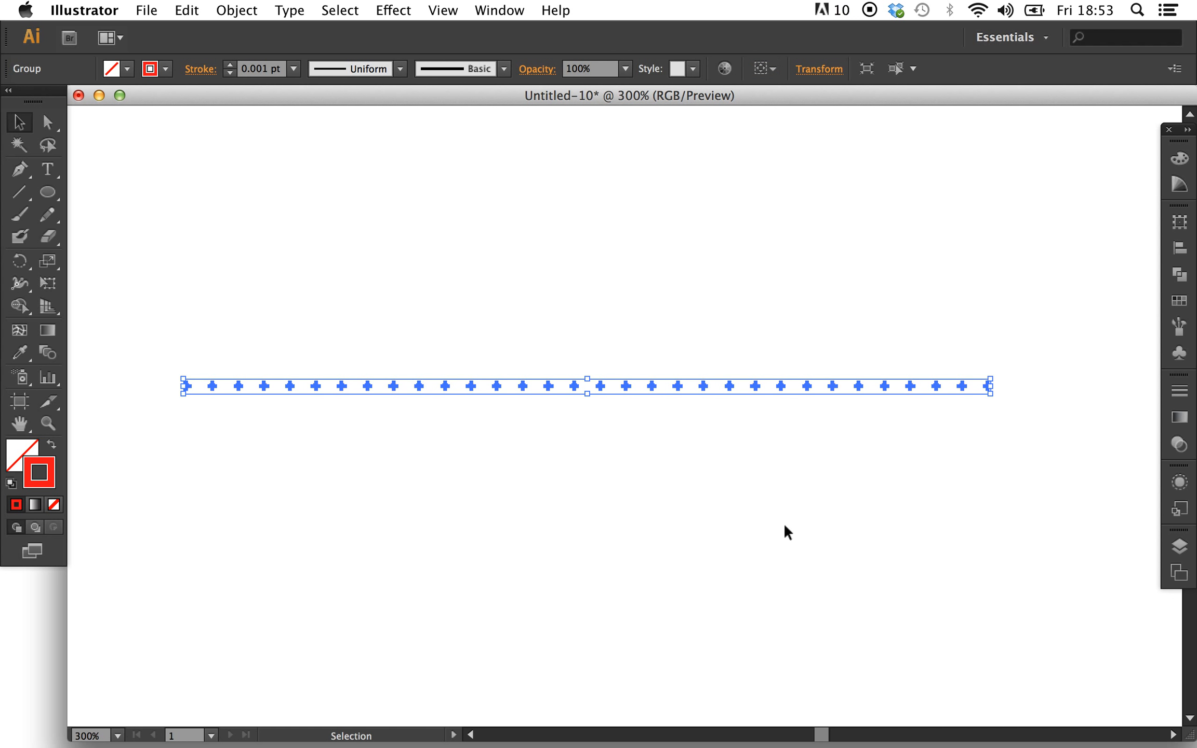
pyautogui.click(783, 523)
pyautogui.moveTo(783, 386); pyautogui.dragTo(797, 286)
# Step: Duplicate the grouped row directly below itself and keep doubling the stack downward until it has eight evenly spaced rows
pyautogui.moveTo(157, 220); pyautogui.dragTo(1006, 315)
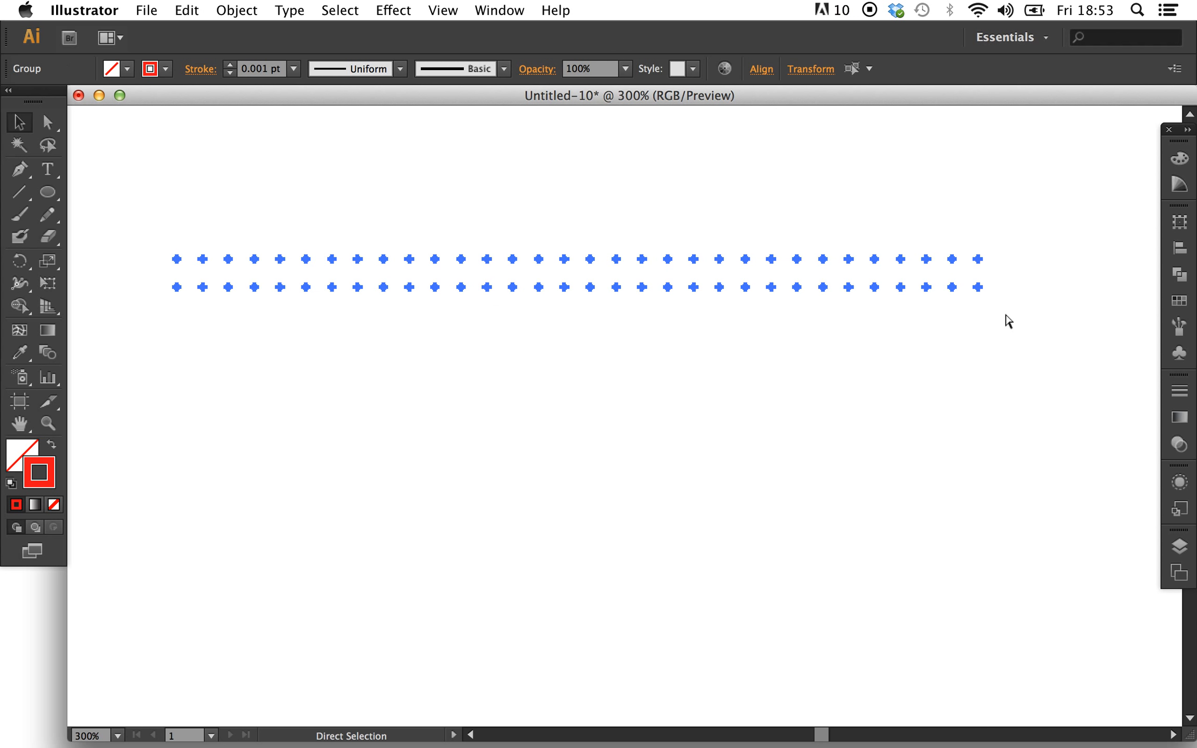
pyautogui.press('super+d')
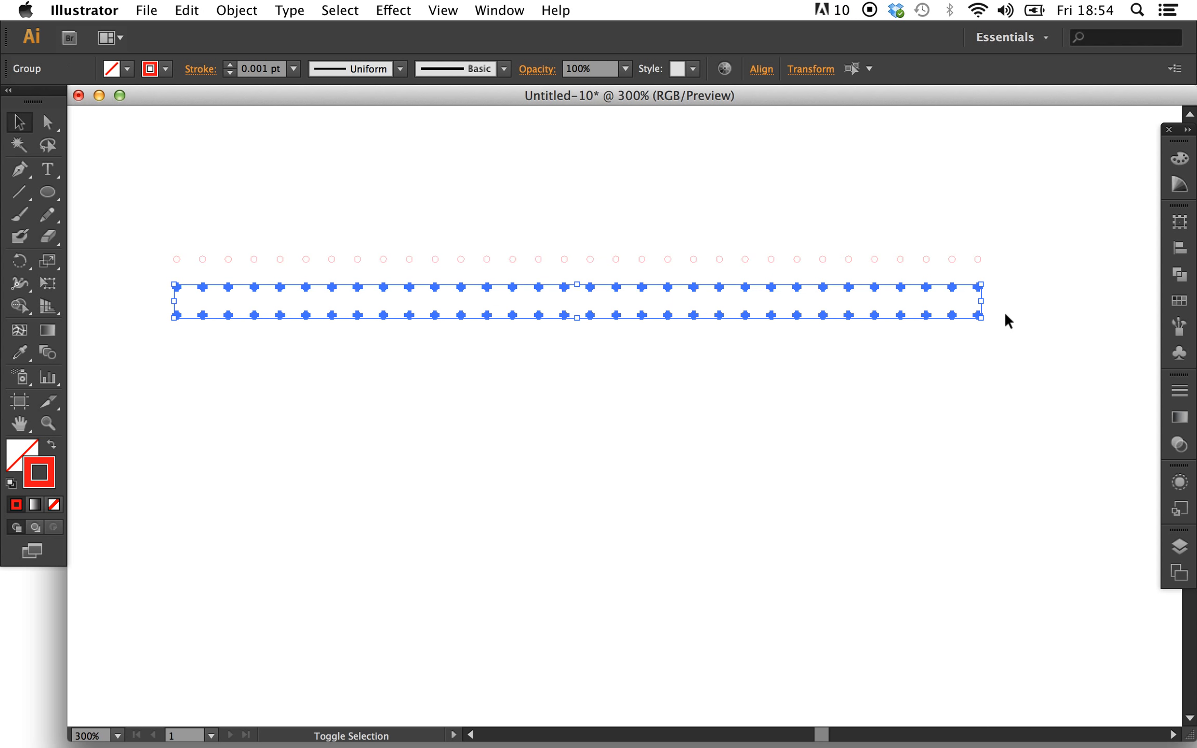
pyautogui.press('super+d')
pyautogui.press('super+d')
pyautogui.press('super+d')
pyautogui.press('super+d')
pyautogui.press('super+d')
# Step: Duplicate the block of eight rows below itself at the same spacing, extending the grid to 16 rows
pyautogui.moveTo(140, 229); pyautogui.dragTo(1041, 496)
pyautogui.press('super+d')
pyautogui.press('super+d')
pyautogui.press('super+d')
pyautogui.press('super+d')
pyautogui.press('super+d')
pyautogui.press('super+d')
pyautogui.press('super+d')
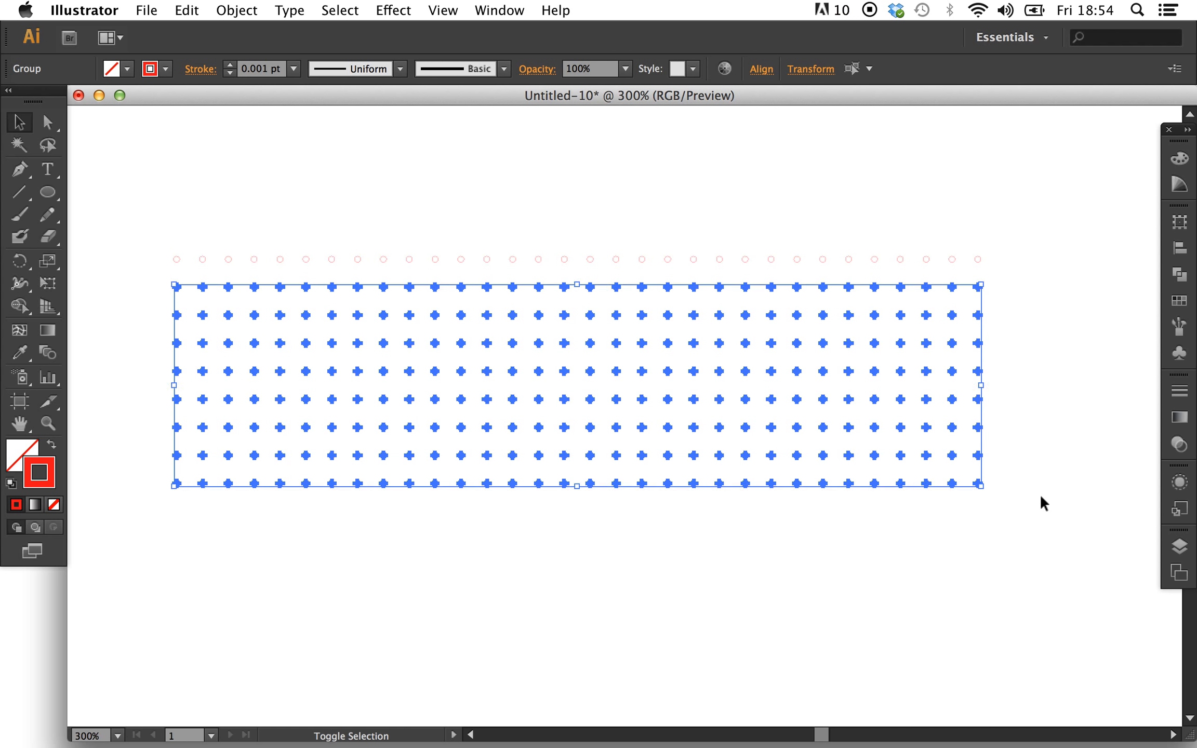
pyautogui.press('super+d')
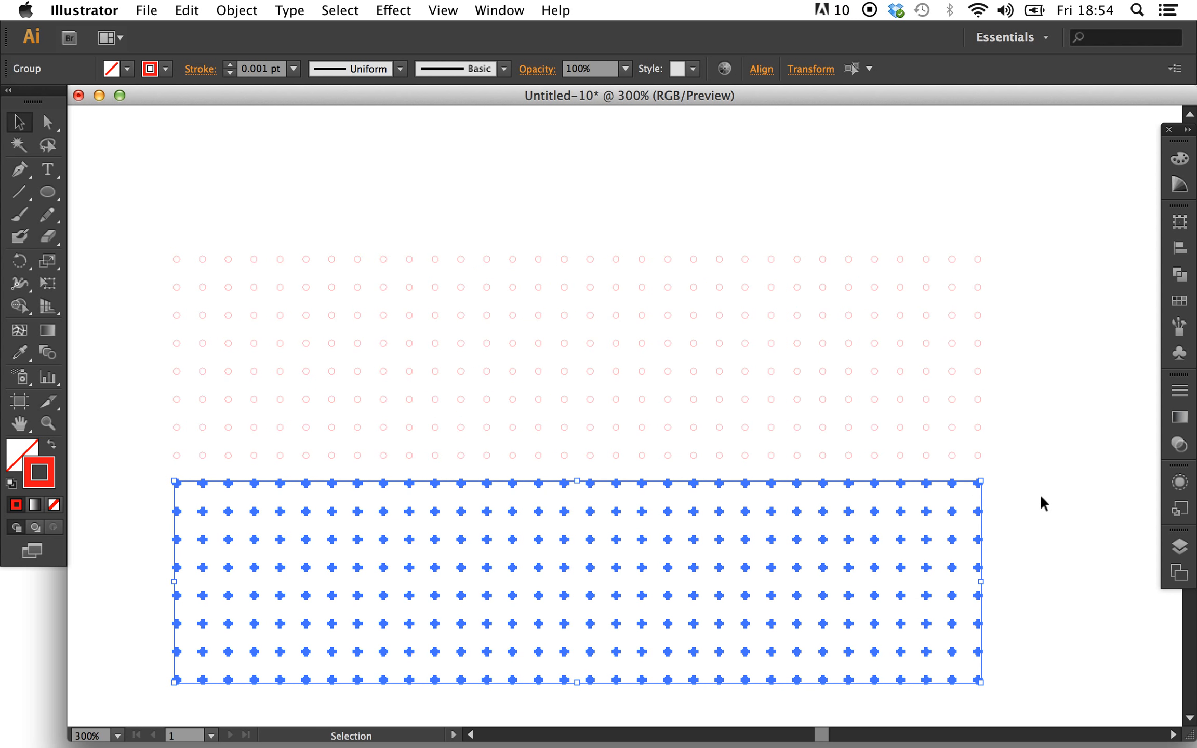
# Step: Duplicate all 16 rows downward at the same spacing, extending the grid to 32 rows
pyautogui.click(1078, 501)
pyautogui.scroll(-1, 1078, 501)
pyautogui.scroll(-2, 1080, 511)
pyautogui.press('super+minus')
pyautogui.press('super+a')
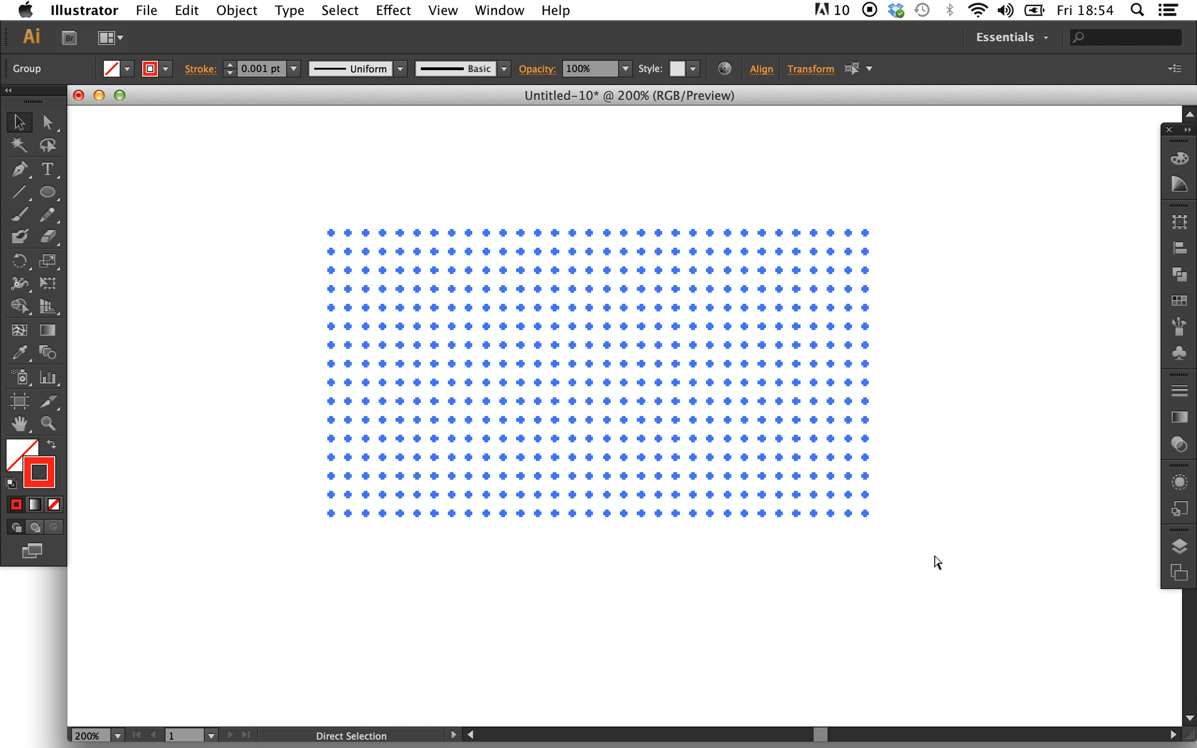
pyautogui.scroll(-3, 934, 562)
pyautogui.press('super+minus')
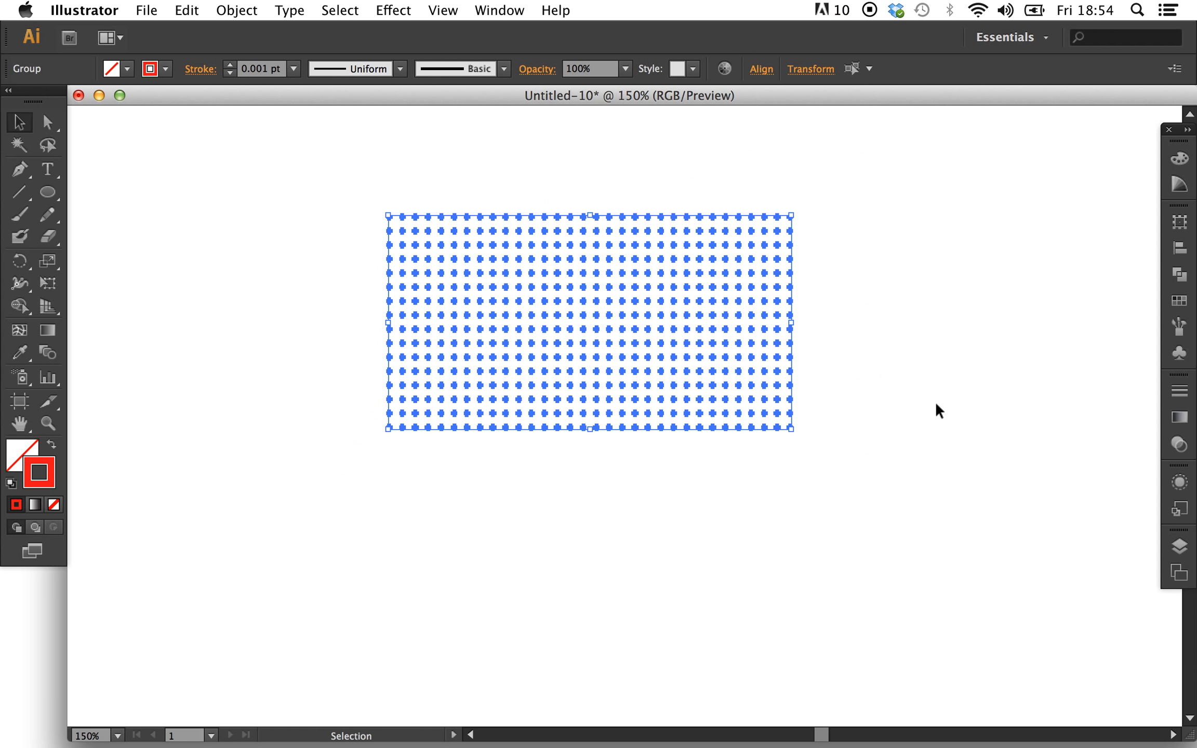
pyautogui.click(940, 497)
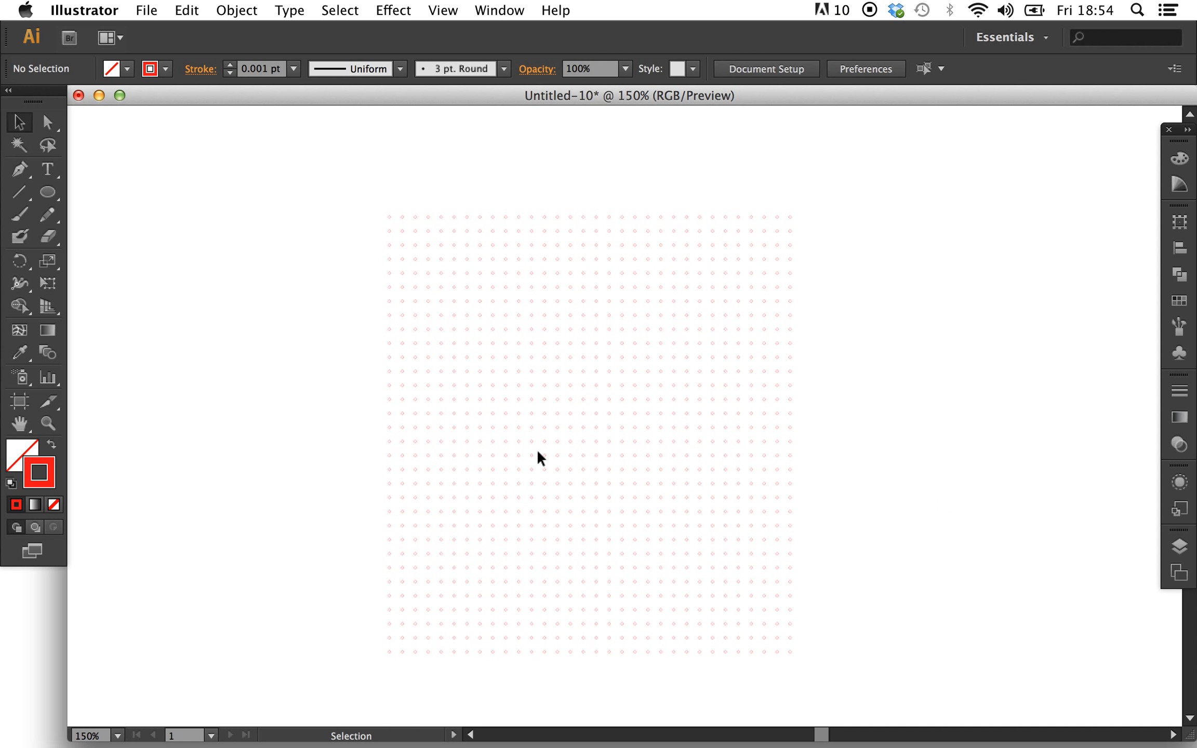
# Step: Distribute all the grouped rows vertically with 2.5 mm spacing, using the top row as the key object
pyautogui.scroll(-1, 499, 419)
pyautogui.click(413, 222)
pyautogui.moveTo(414, 252); pyautogui.dragTo(414, 251)
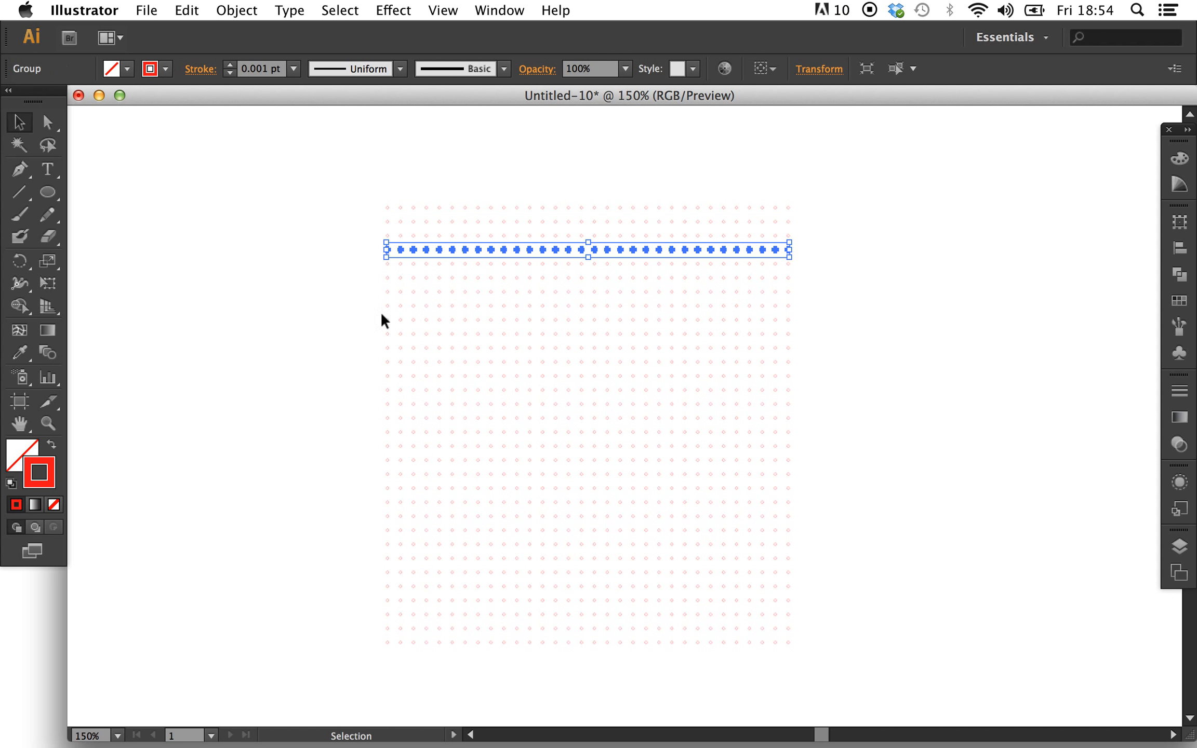
pyautogui.click(320, 304)
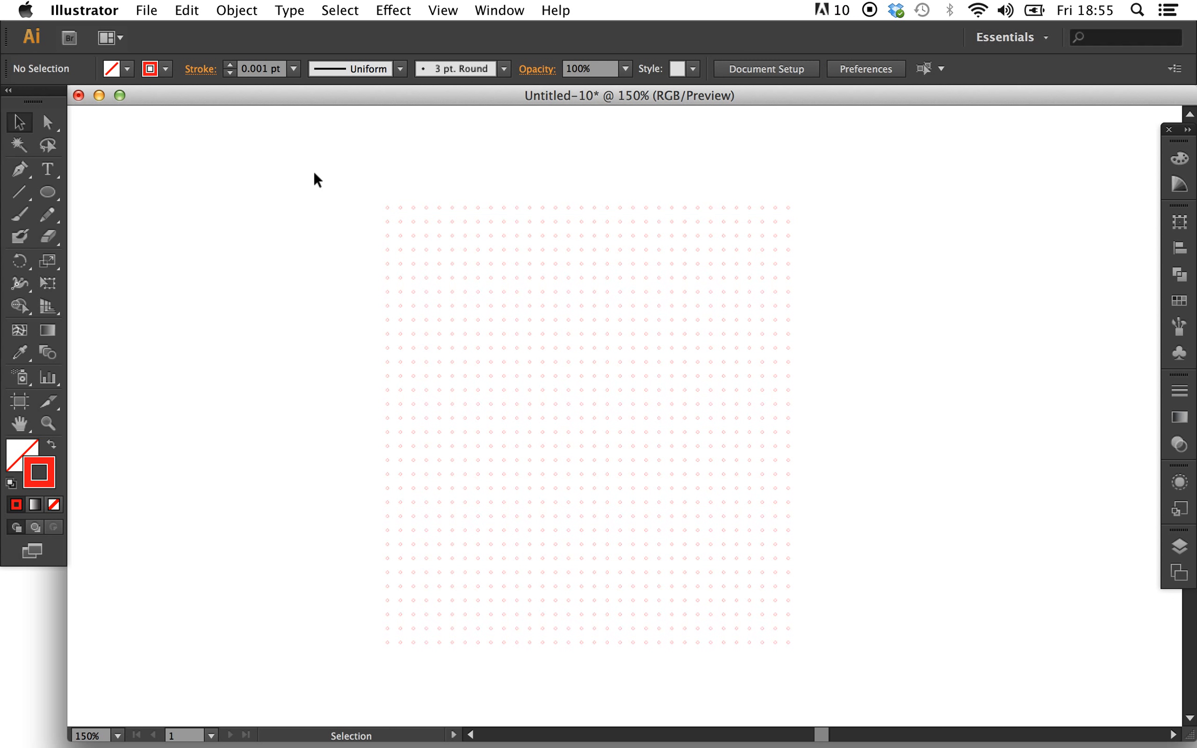
pyautogui.moveTo(329, 166); pyautogui.dragTo(818, 671)
pyautogui.click(1178, 248)
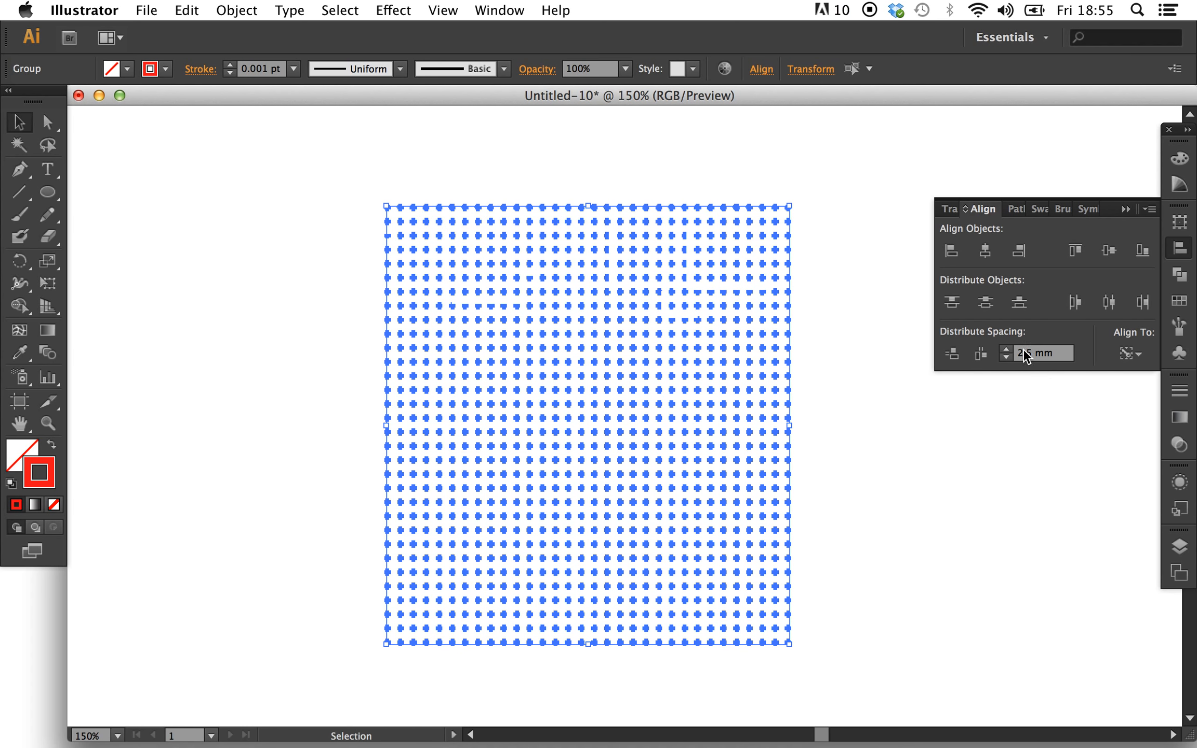
pyautogui.click(953, 352)
pyautogui.click(899, 457)
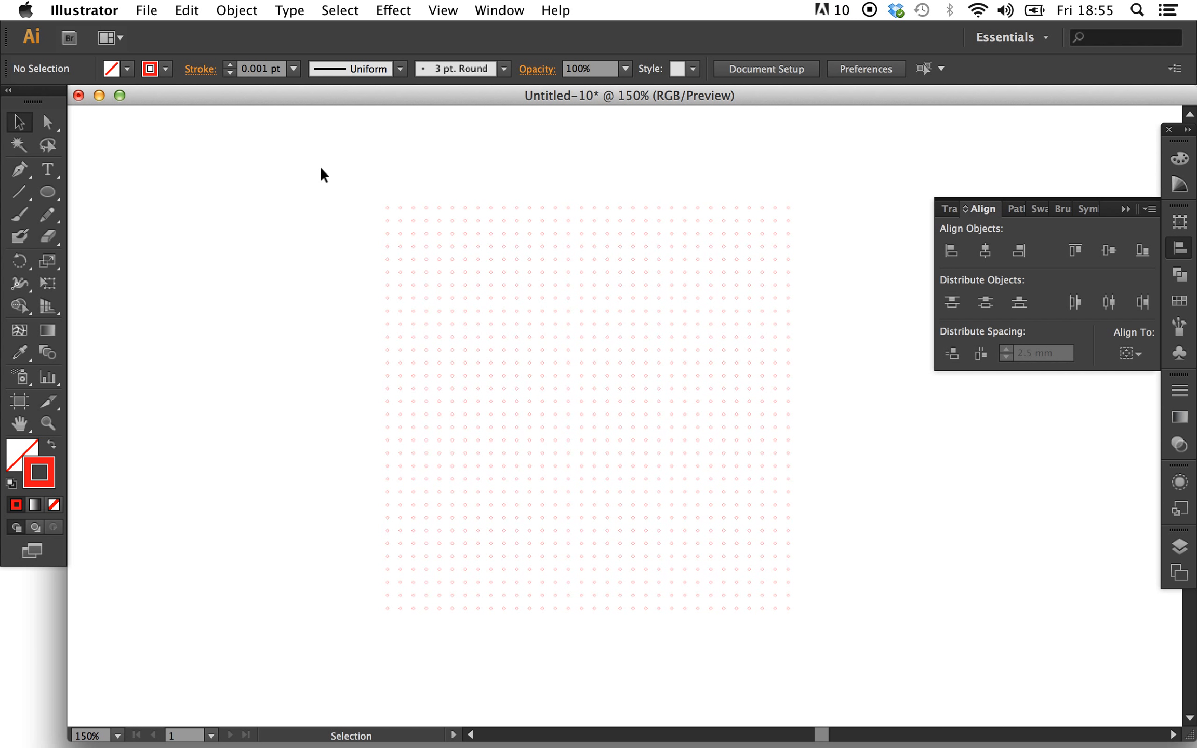
# Step: Unite all the rows of circles with the Pathfinder Unite shape mode
pyautogui.moveTo(321, 169); pyautogui.dragTo(811, 633)
pyautogui.click(1179, 273)
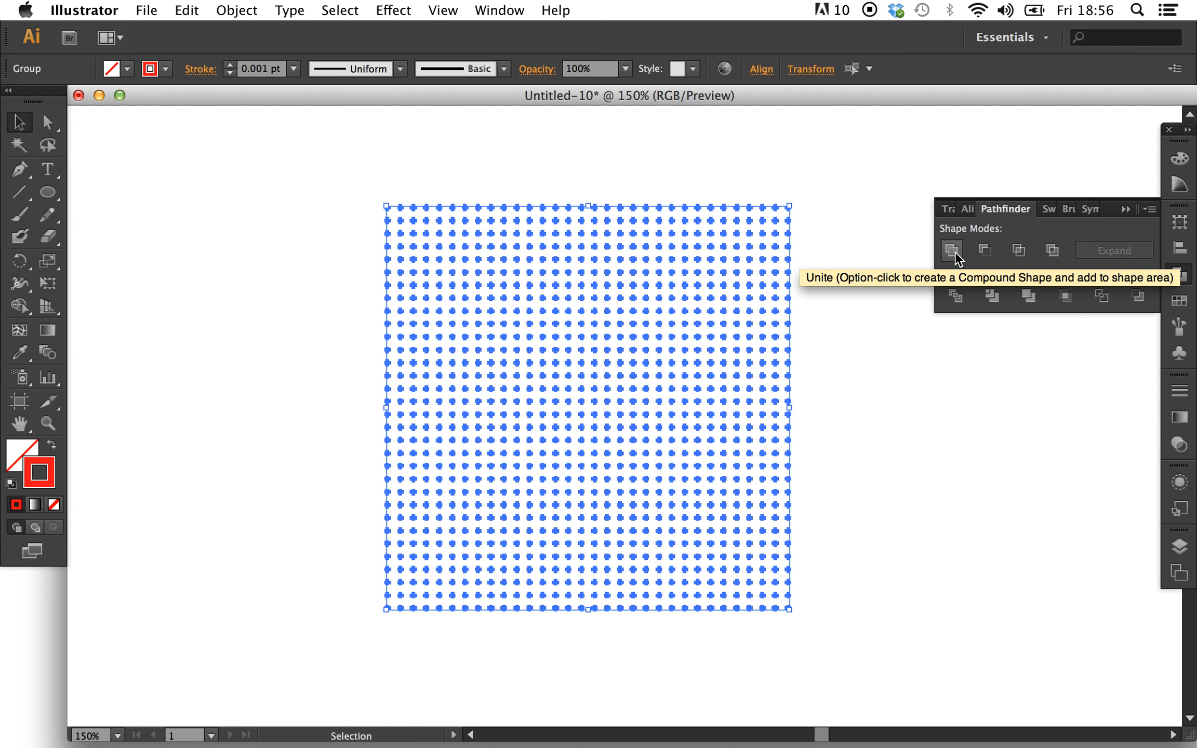
pyautogui.click(955, 251)
pyautogui.scroll(-1, 869, 266)
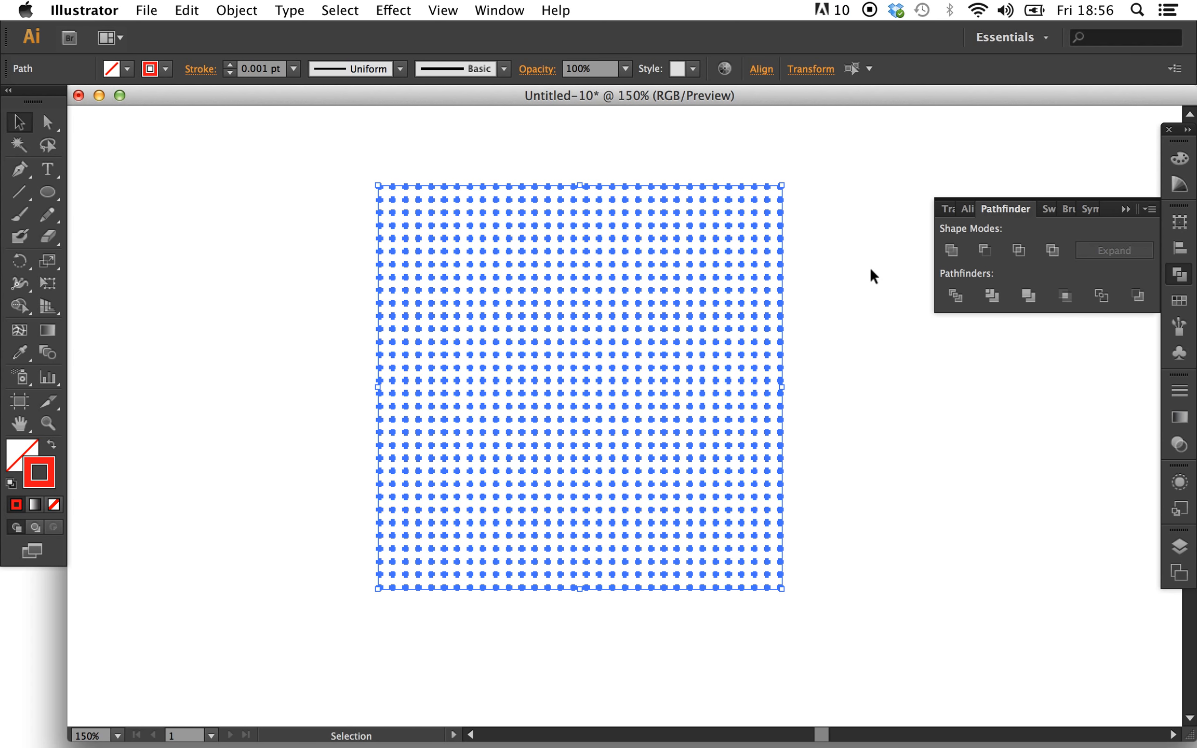
pyautogui.click(869, 267)
# Step: Move individual circles out of the grid's upper-right corner and undo the moves
pyautogui.moveTo(800, 185); pyautogui.dragTo(842, 240)
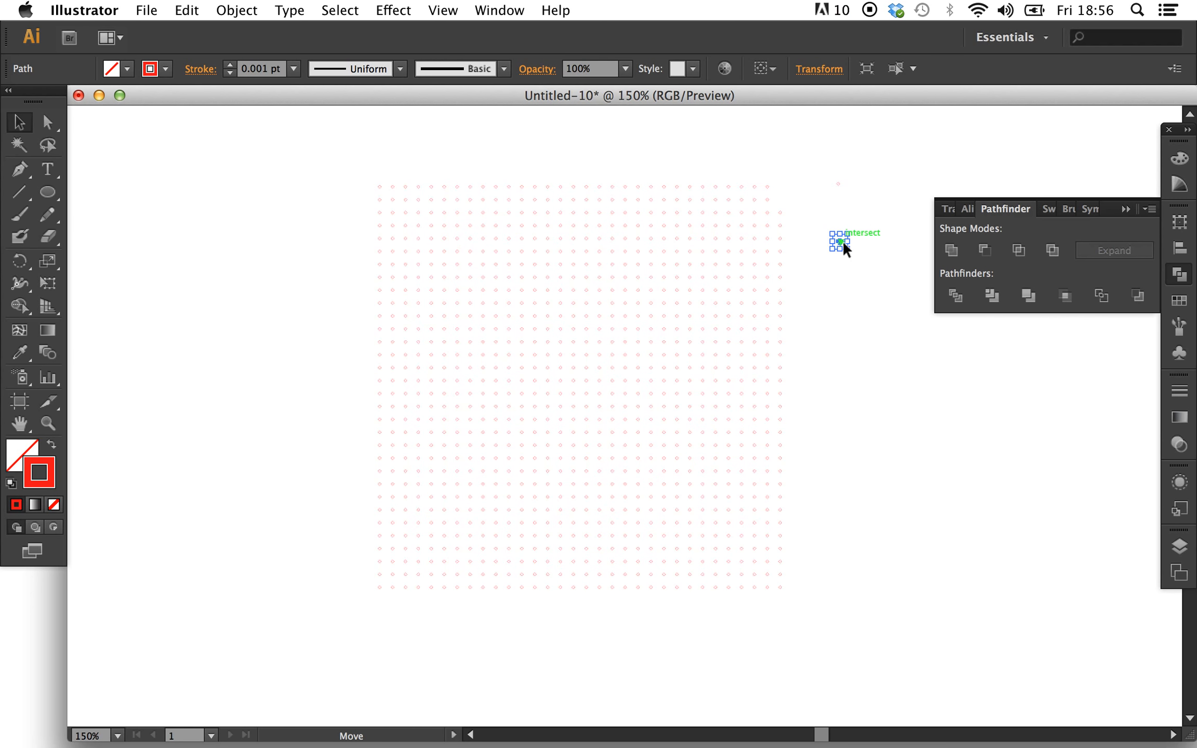
pyautogui.click(865, 315)
pyautogui.press('super+z')
pyautogui.press('super+z')
# Step: Delete the block of circles in the grid's centre, leaving a border seven rows deep above and eight circles wide on the other sides
pyautogui.press('super+equal')
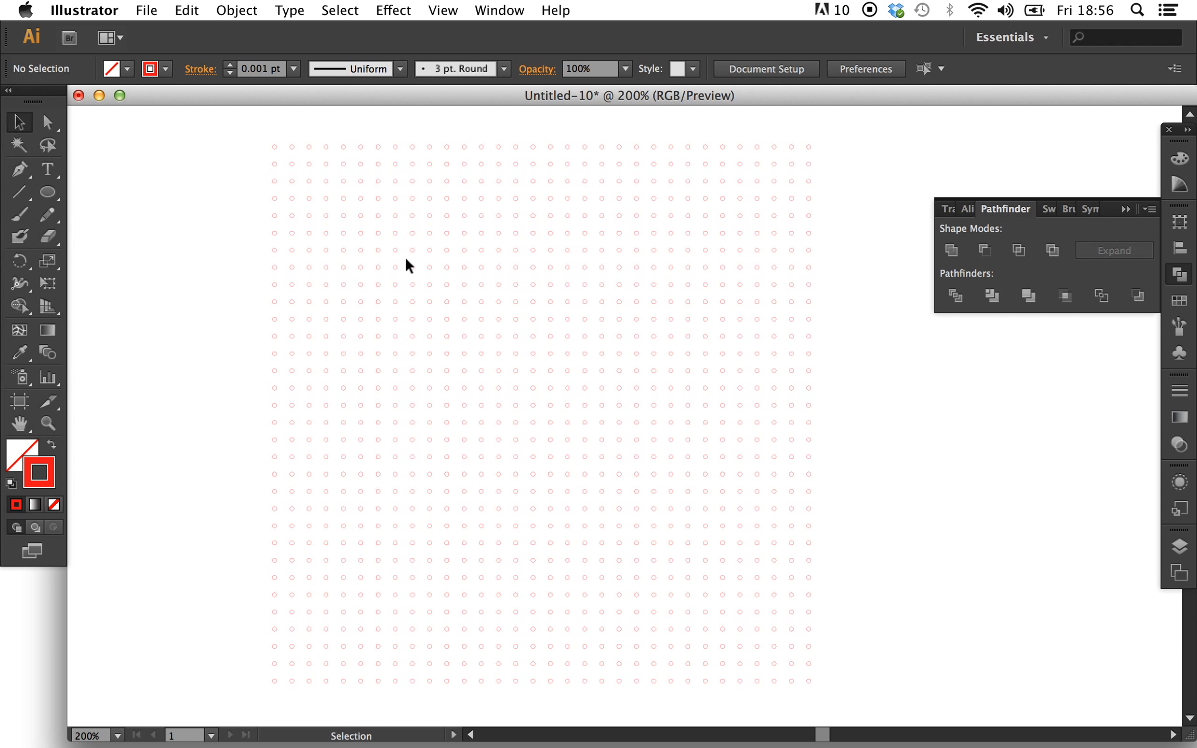
pyautogui.moveTo(404, 257); pyautogui.dragTo(674, 517)
pyautogui.press('Delete')
pyautogui.moveTo(406, 434); pyautogui.dragTo(675, 527)
pyautogui.press('Delete')
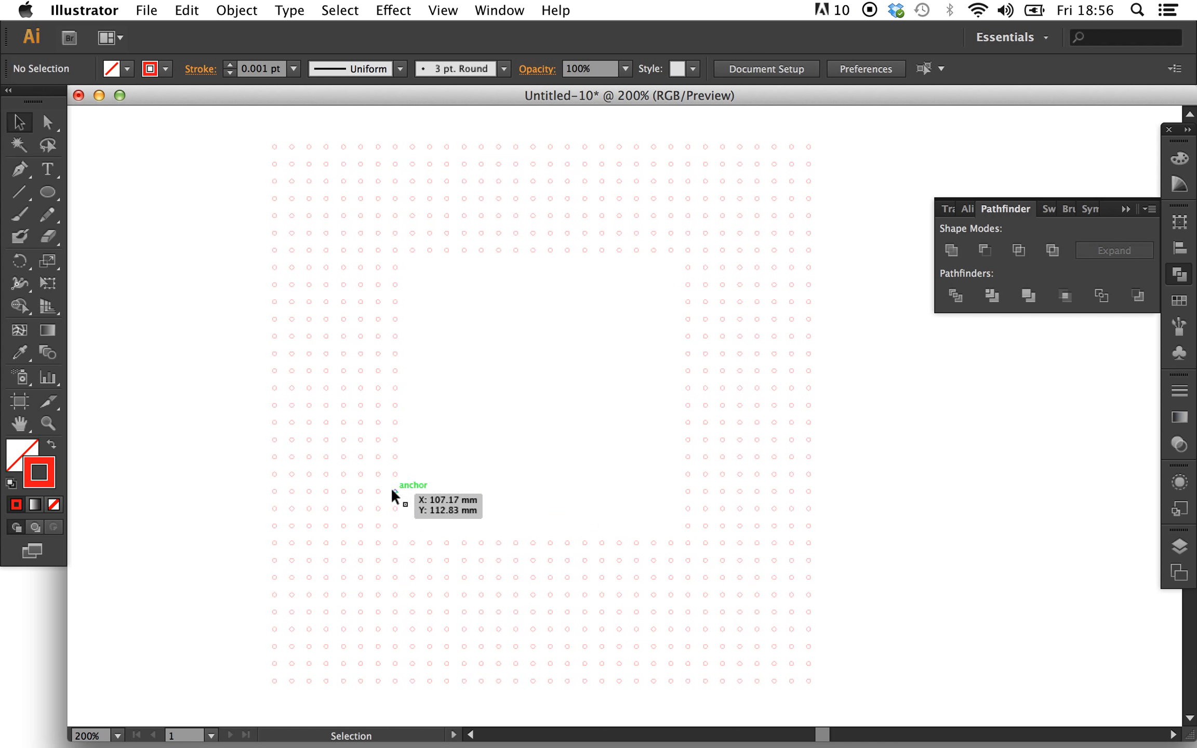
pyautogui.moveTo(404, 486); pyautogui.dragTo(679, 545)
pyautogui.press('Delete')
# Step: Add centre-aligned text inside the empty window, with "Hi" on the first line and the recipient's first name on the second
pyautogui.press('t')
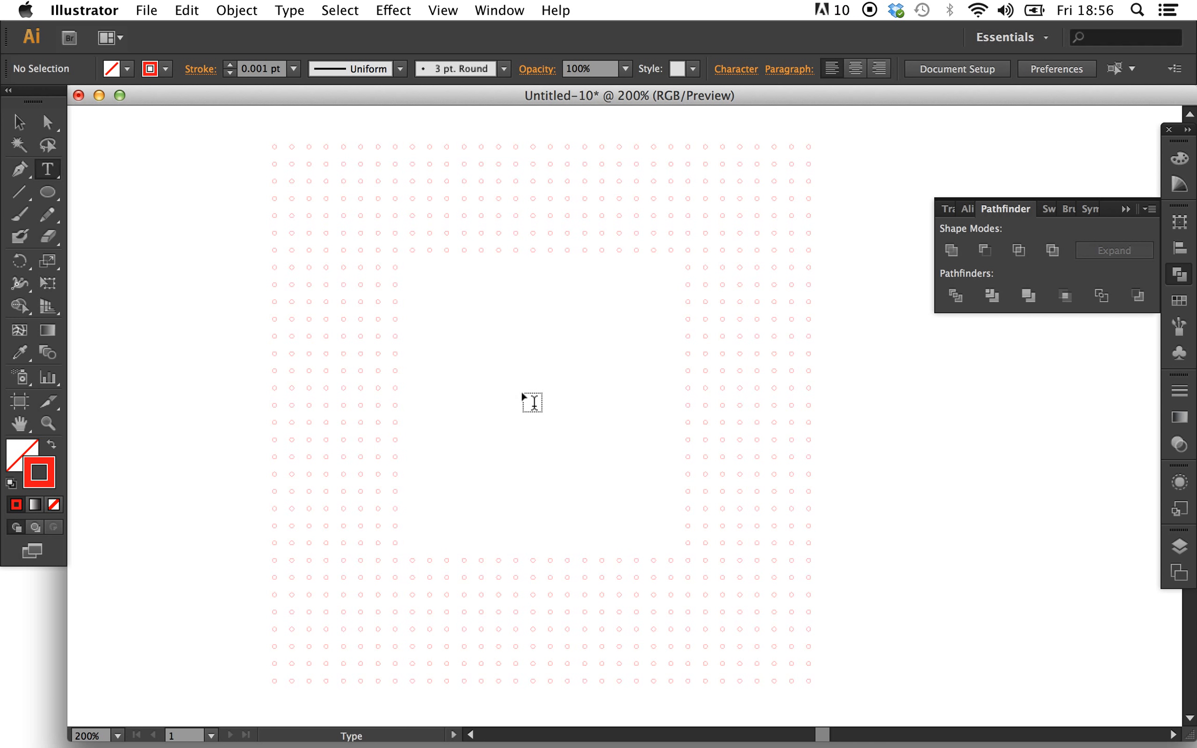
pyautogui.click(521, 390)
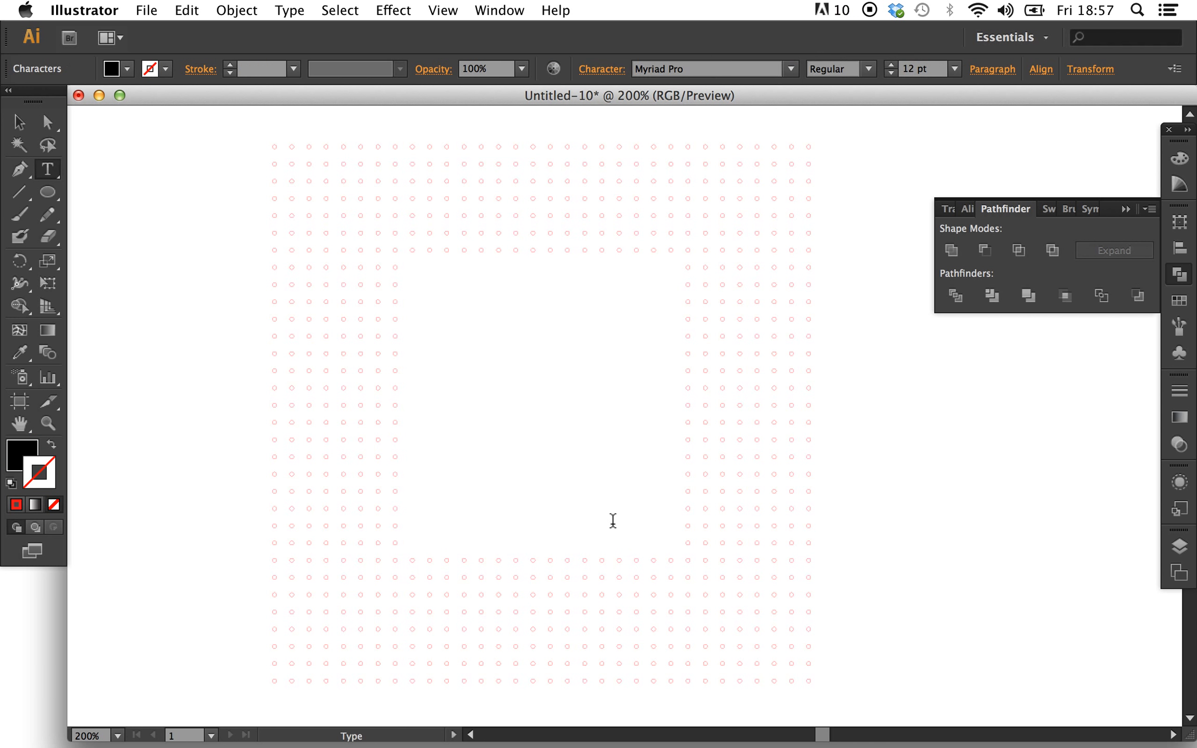
pyautogui.write('Hi')
pyautogui.press('Return')
pyautogui.write('Olivia')
pyautogui.press('super+a')
pyautogui.click(992, 69)
pyautogui.click(826, 99)
pyautogui.click(920, 490)
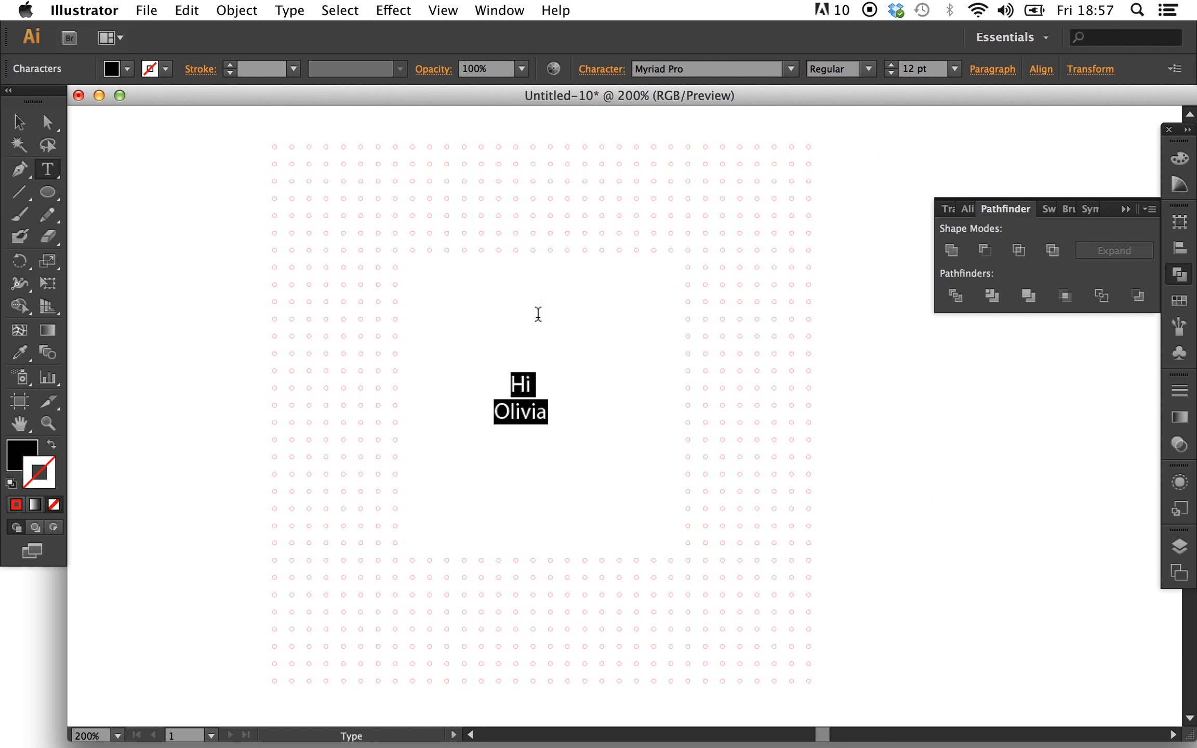
# Step: Set the greeting text to the Courier font at 36 pt
pyautogui.click(790, 64)
pyautogui.scroll(10, 744, 205)
pyautogui.scroll(20, 744, 205)
pyautogui.click(675, 205)
pyautogui.click(954, 69)
pyautogui.click(919, 338)
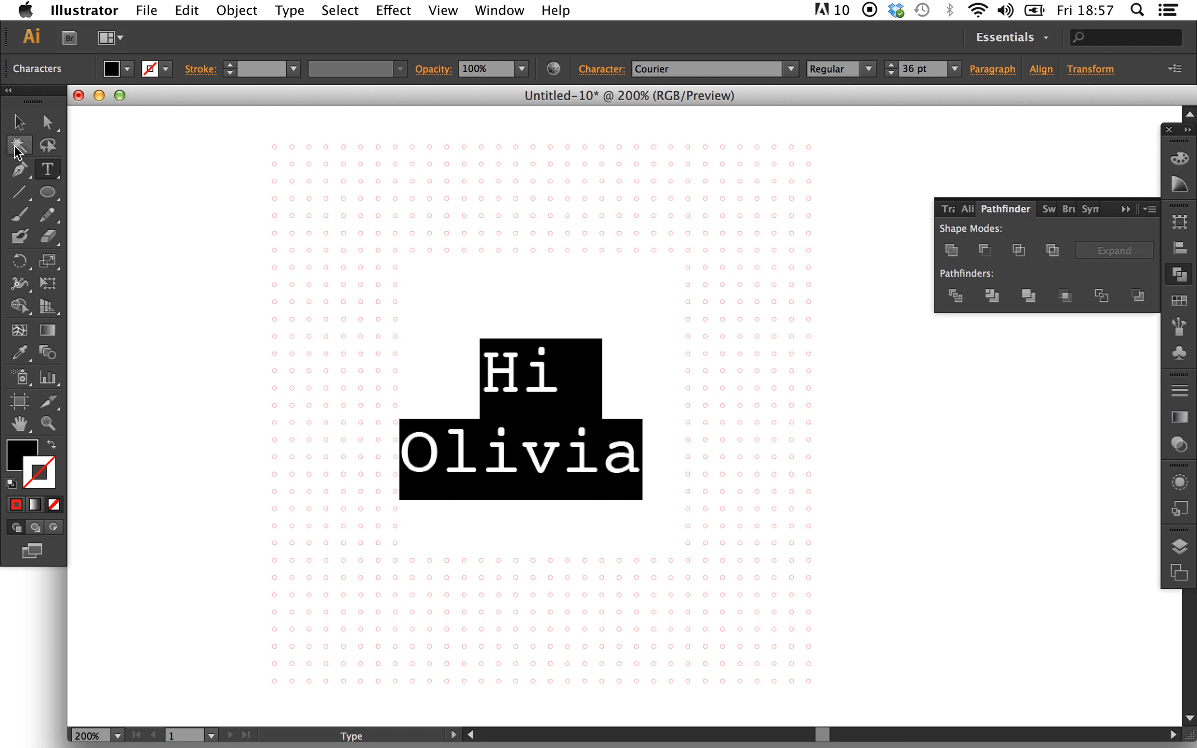
# Step: Move the greeting text slightly right and up so it sits centred in the empty window
pyautogui.click(20, 124)
pyautogui.click(978, 521)
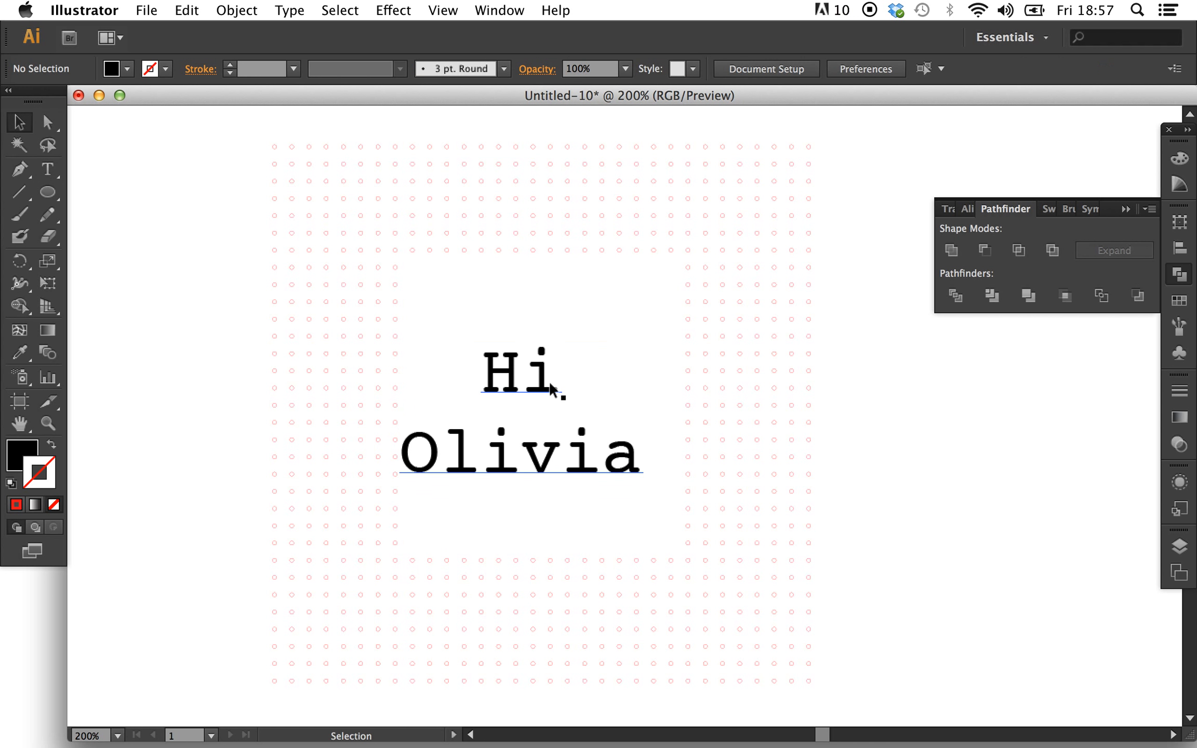
pyautogui.moveTo(542, 394)
pyautogui.mouseDown()
pyautogui.moveTo(561, 401)
pyautogui.moveTo(572, 378)
pyautogui.moveTo(566, 388)
pyautogui.mouseUp()
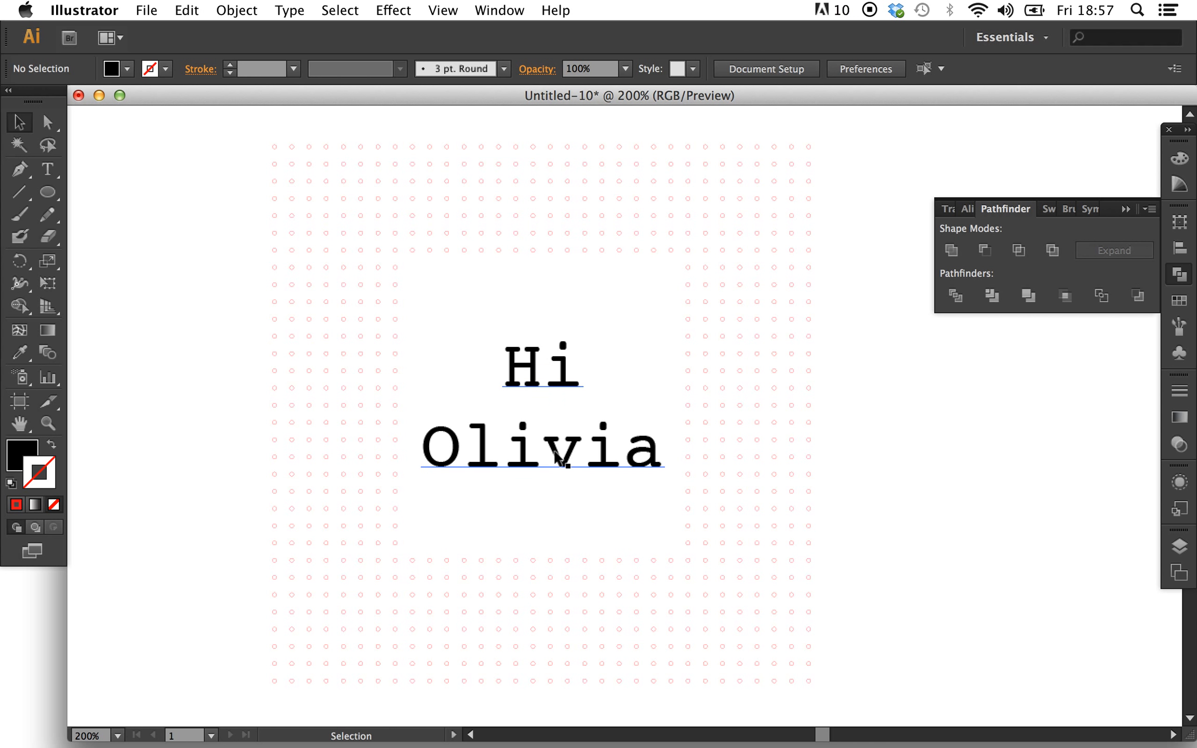
# Step: Convert the greeting text to outlines and deselect it
pyautogui.doubleClick(554, 450)
pyautogui.click(18, 122)
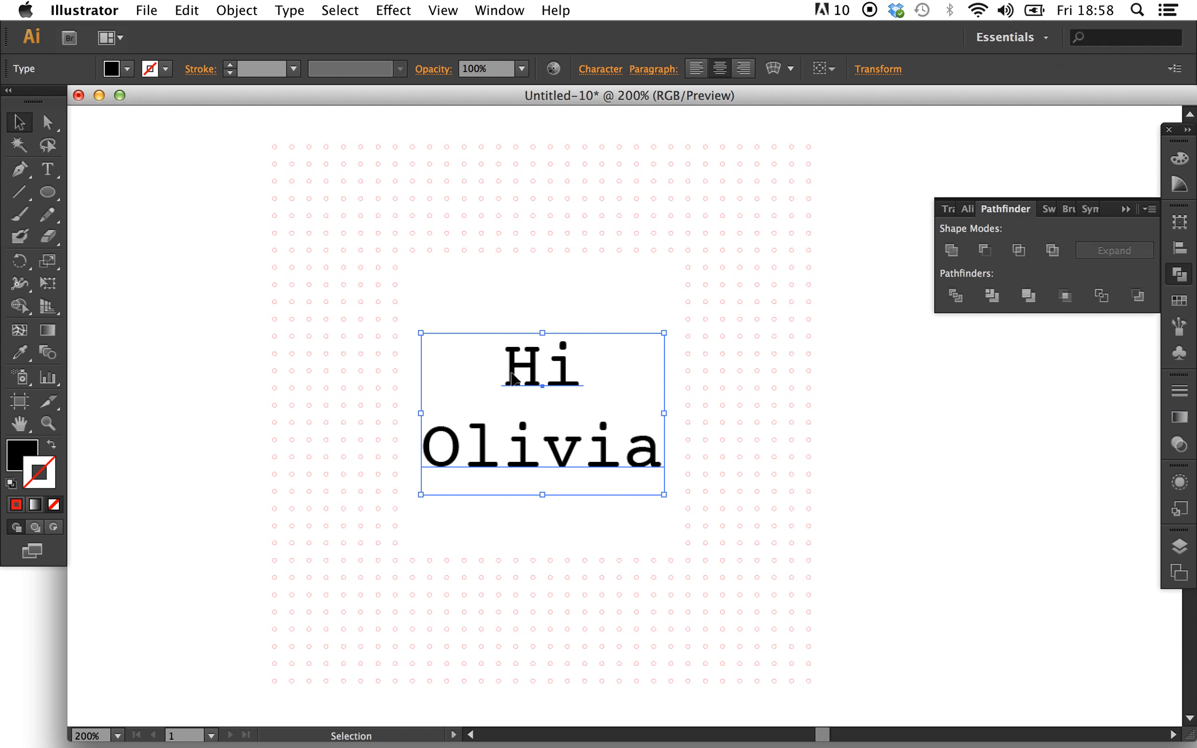
pyautogui.rightClick(512, 378)
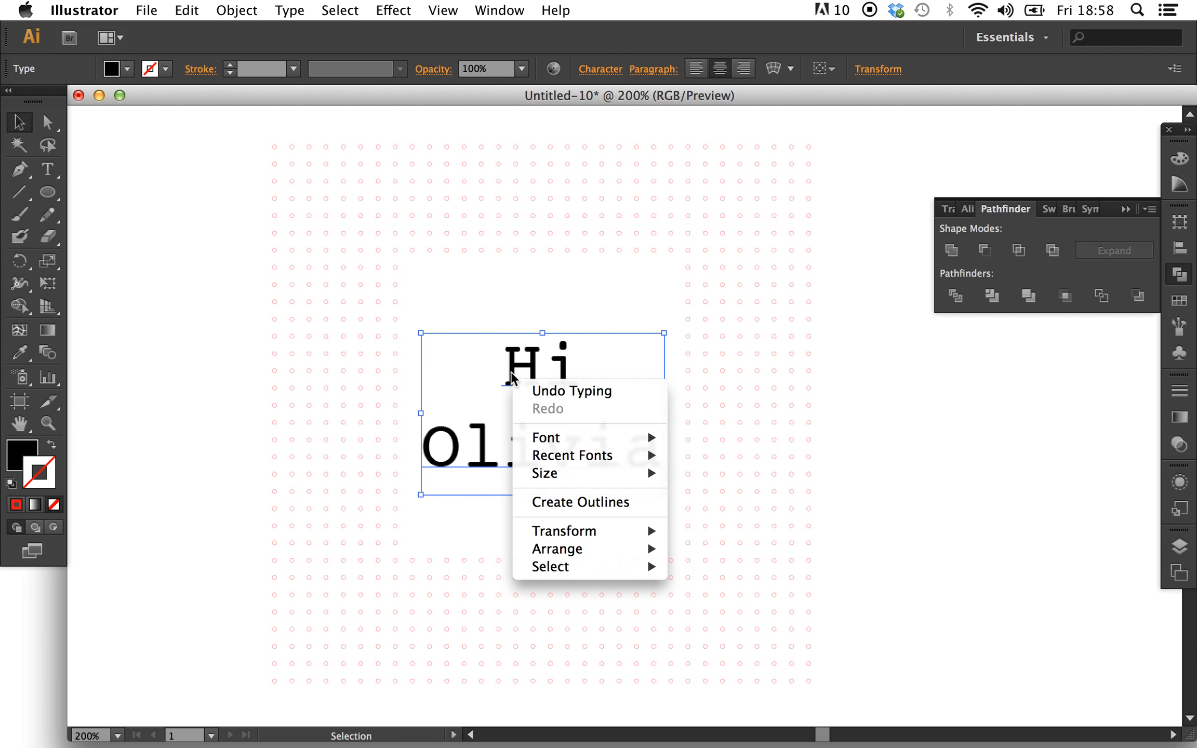
pyautogui.click(546, 502)
pyautogui.click(970, 432)
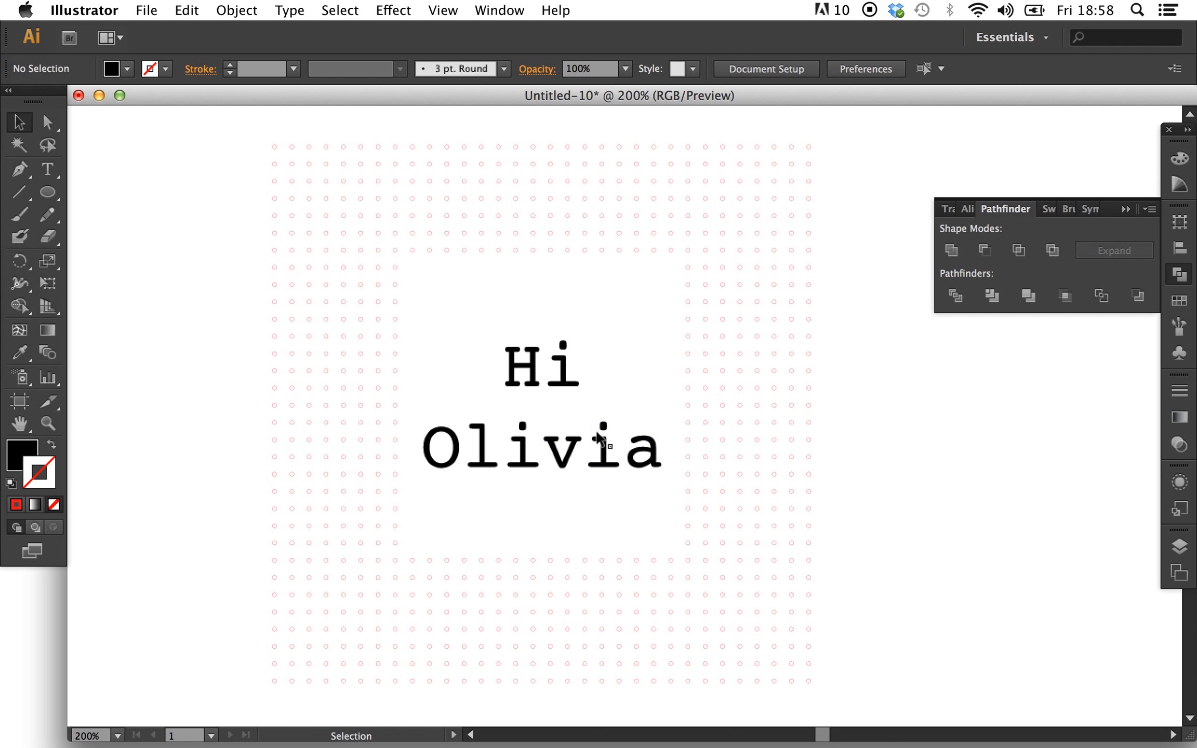
# Step: Draw a rectangle closely around the whole circle grid, with no fill and a red FF0000 stroke
pyautogui.press('m')
pyautogui.moveTo(266, 135); pyautogui.dragTo(819, 690)
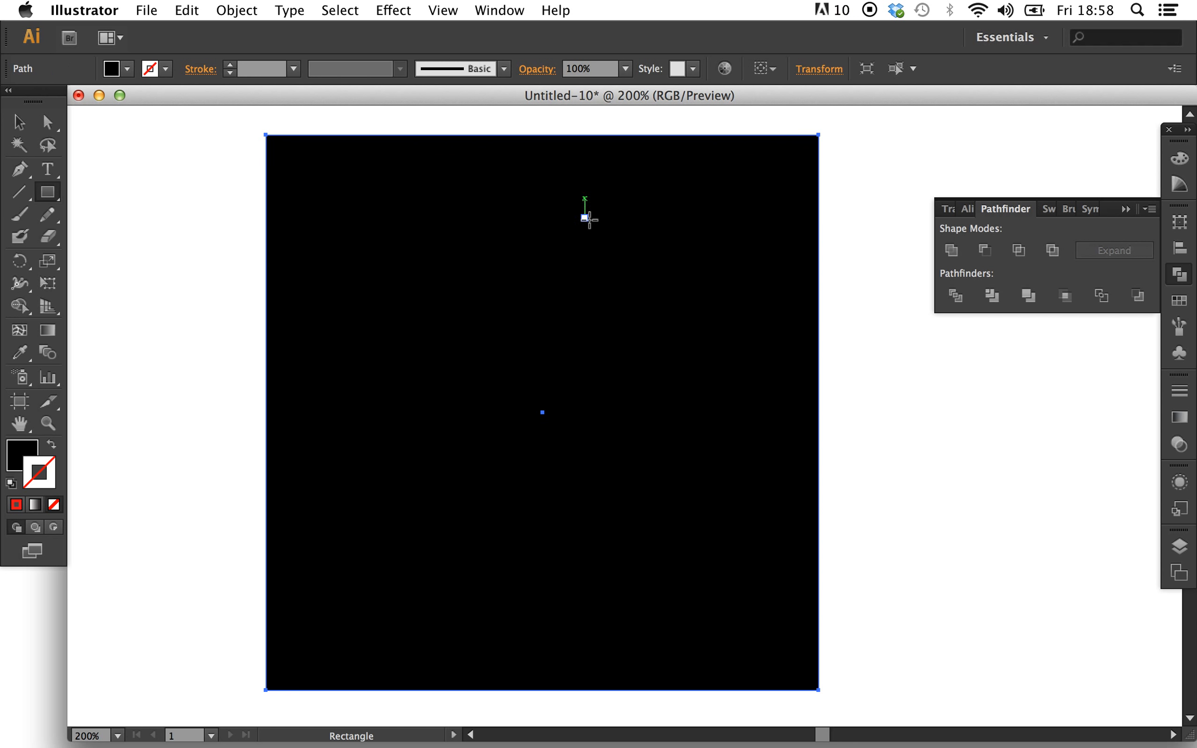
pyautogui.click(23, 454)
pyautogui.click(53, 505)
pyautogui.click(39, 472)
pyautogui.click(943, 259)
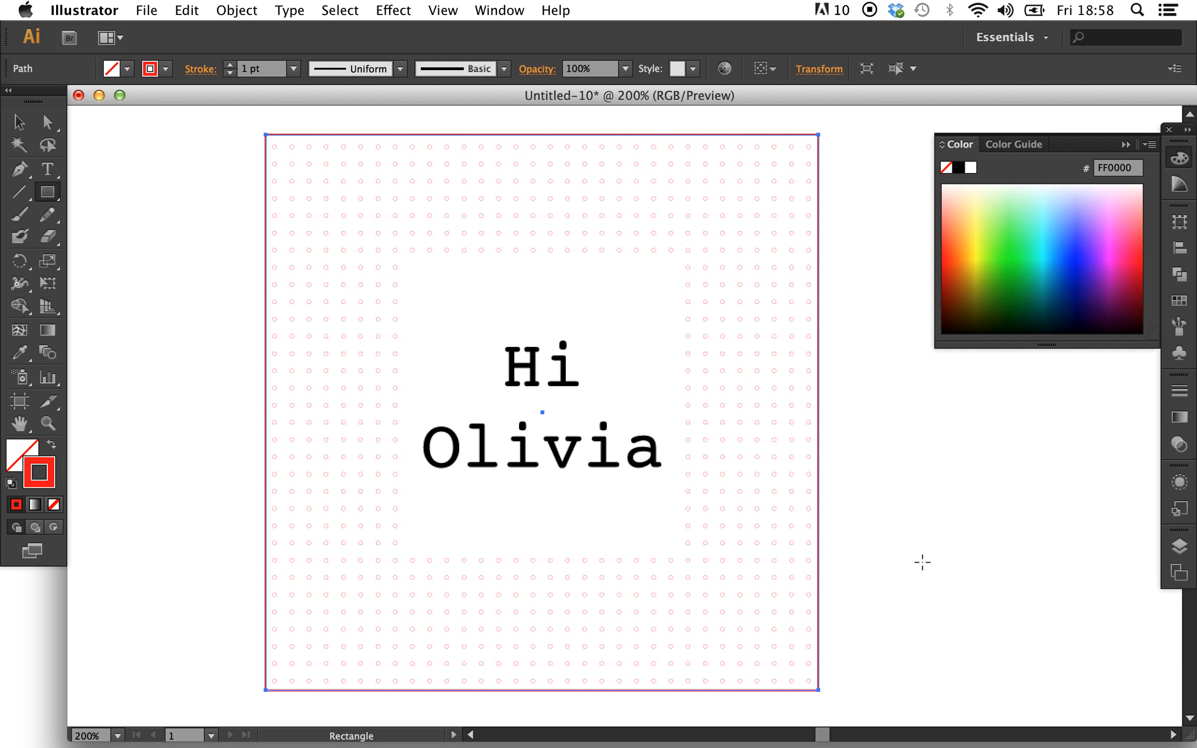
# Step: Set the surrounding rectangle's stroke weight to 0.001 pt and deselect it
pyautogui.click(1175, 396)
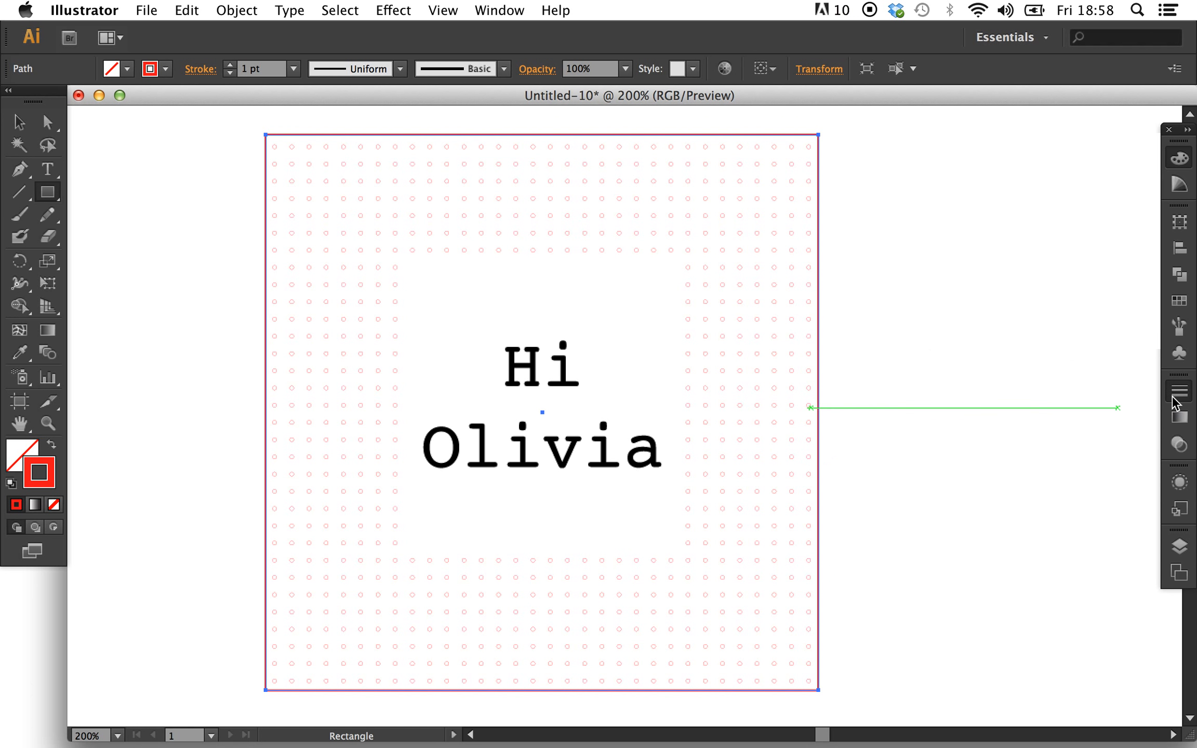
pyautogui.click(1022, 402)
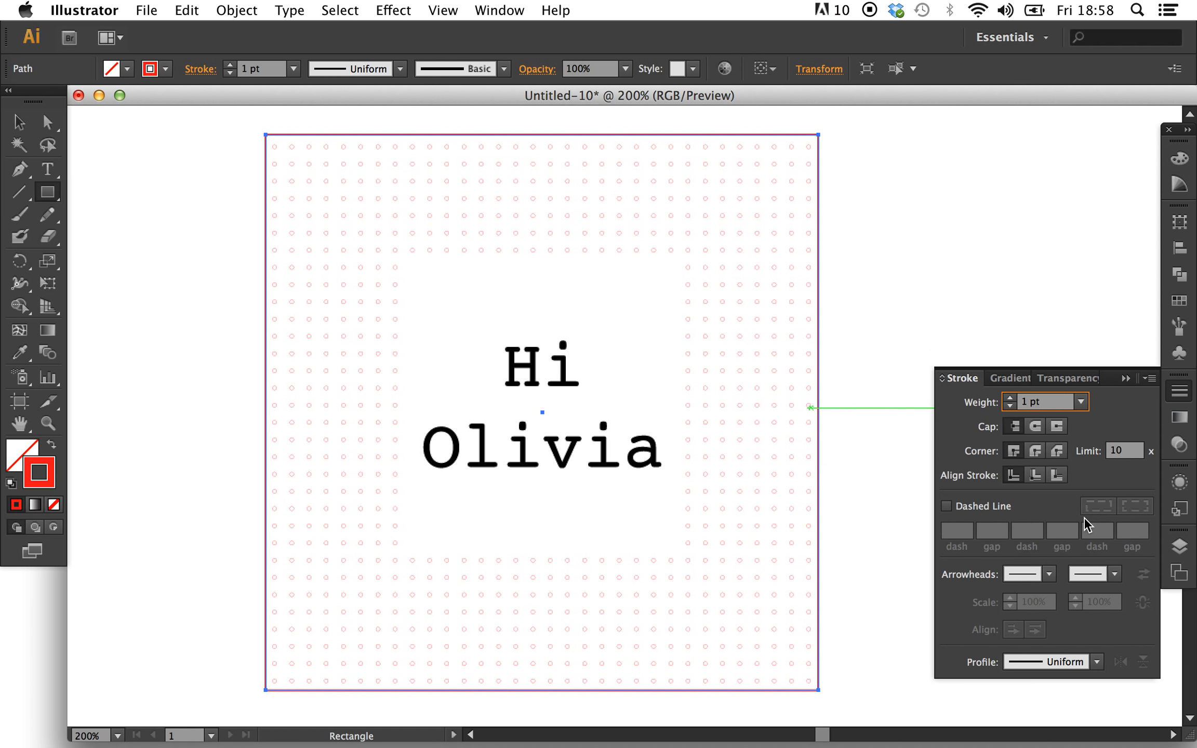
pyautogui.write('0.')
pyautogui.write('00')
pyautogui.press('Return')
pyautogui.press('v')
pyautogui.click(847, 395)
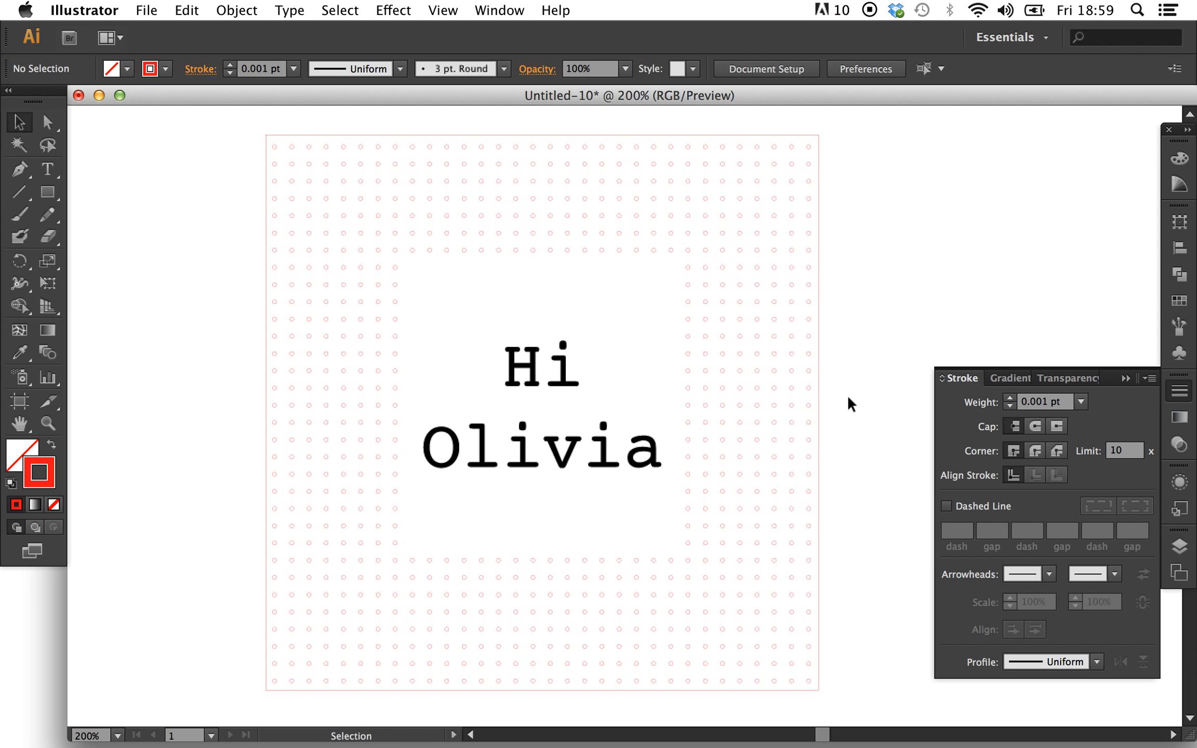